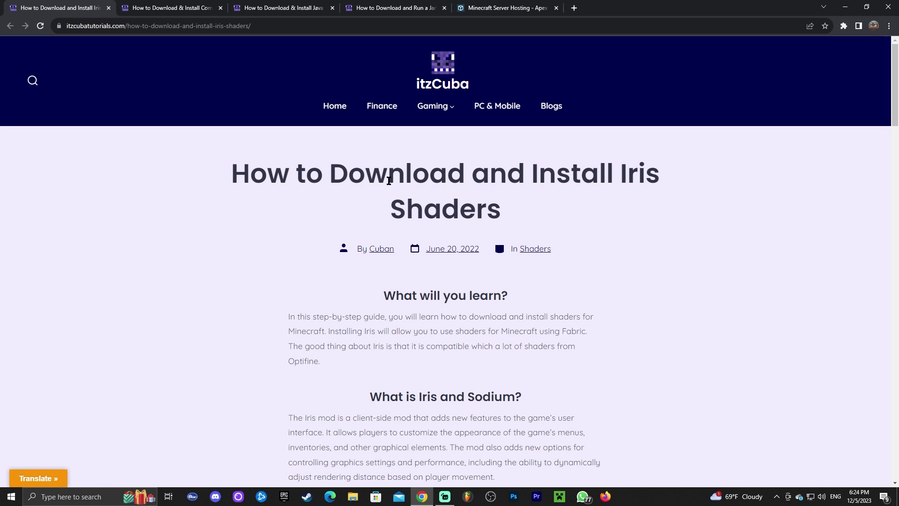
- Scroll through the Iris install article to its Step 1 'Download Iris Here' image
scroll(618, 159, "down", 10)
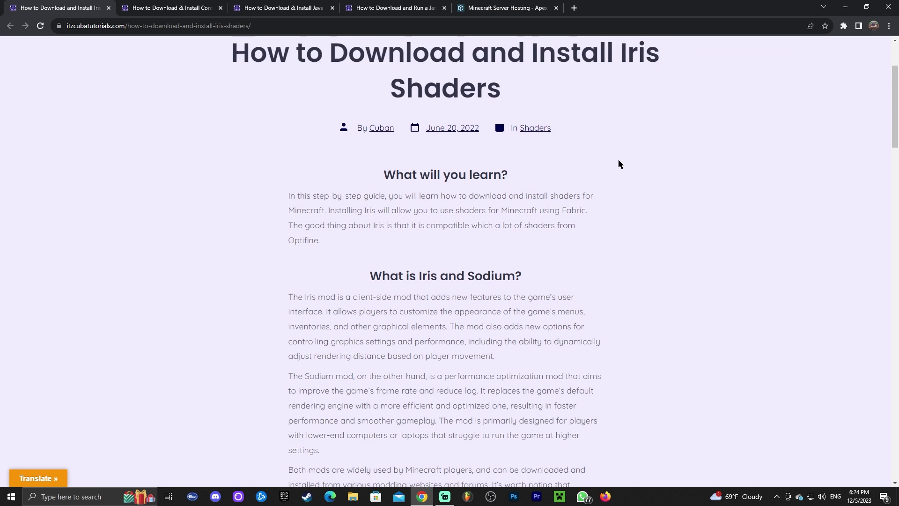
scroll(618, 162, "down", 4)
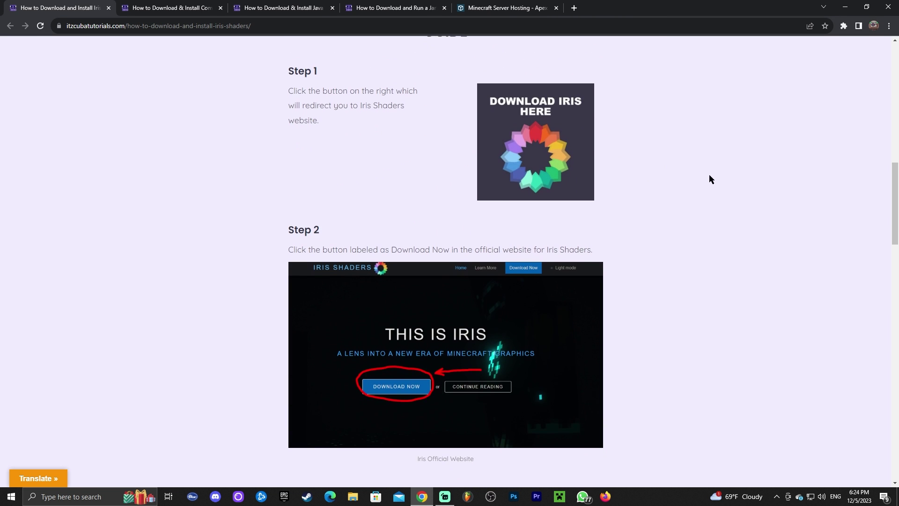
scroll(732, 201, "up", 3)
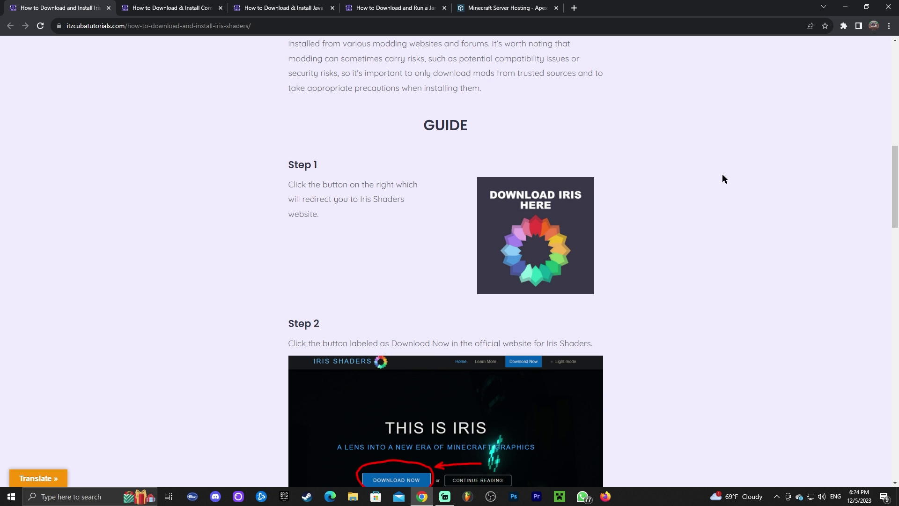
scroll(643, 174, "up", 3)
scroll(678, 198, "up", 3)
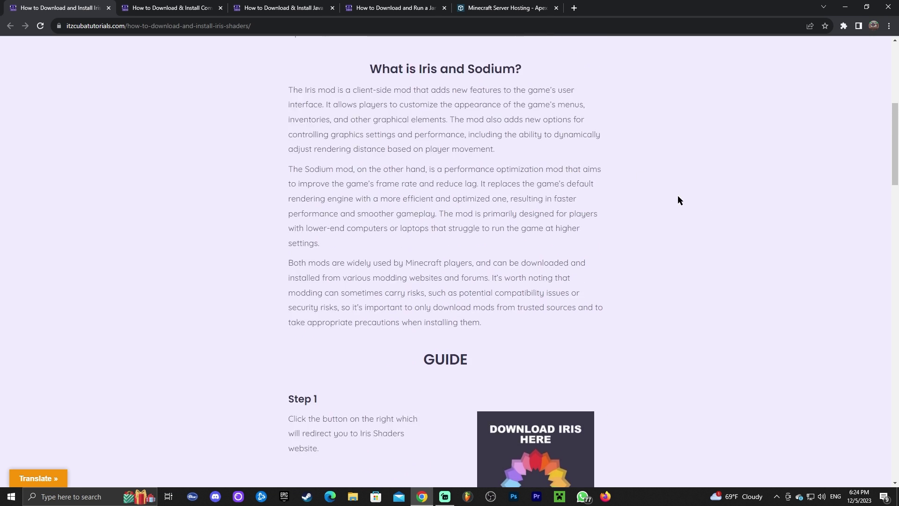
scroll(694, 202, "down", 2)
scroll(686, 199, "down", 2)
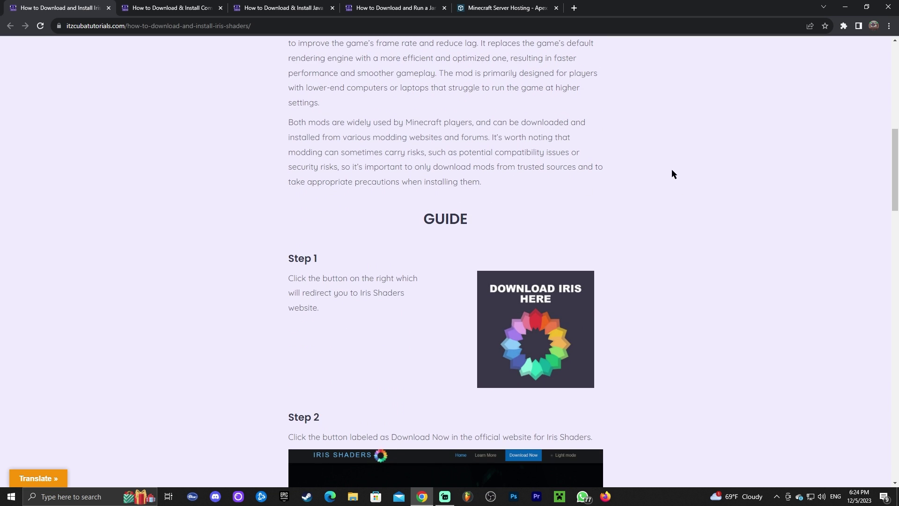
scroll(671, 169, "down", 2)
scroll(719, 160, "up", 12)
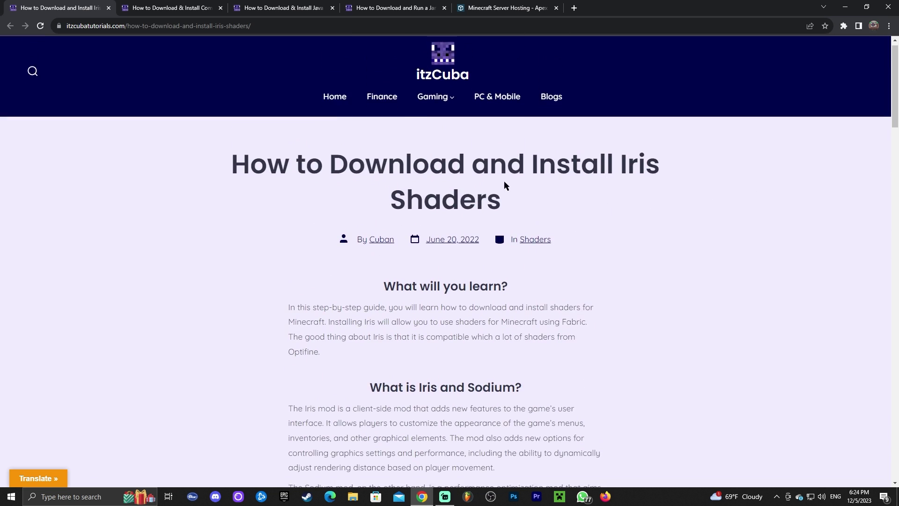
scroll(506, 185, "down", 13)
scroll(653, 200, "down", 20)
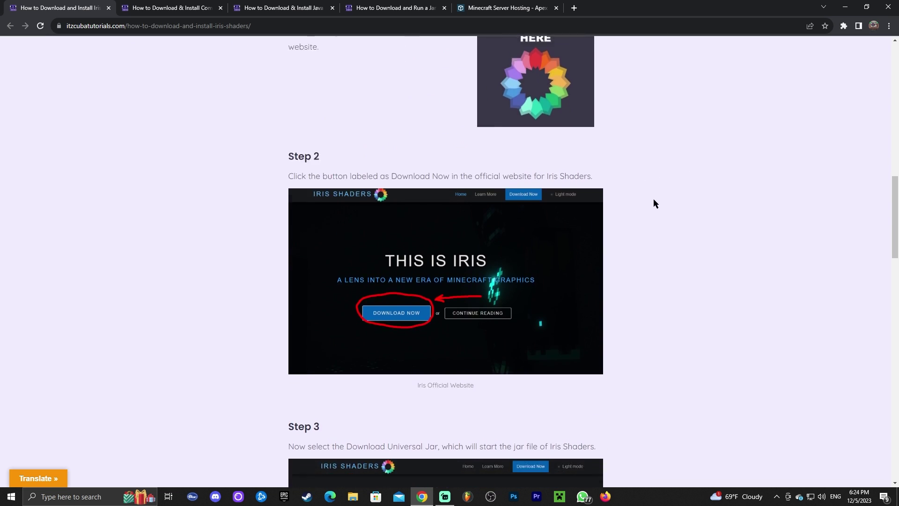
scroll(712, 237, "up", 20)
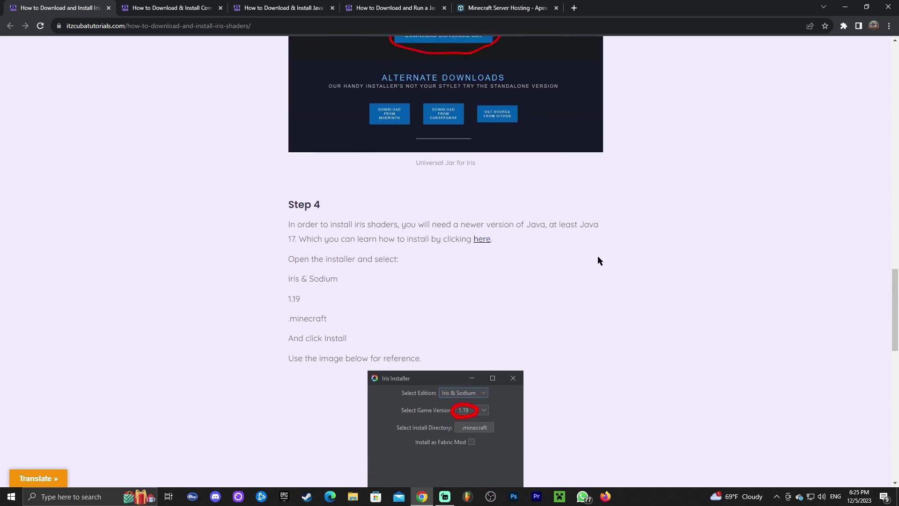
scroll(743, 206, "down", 3)
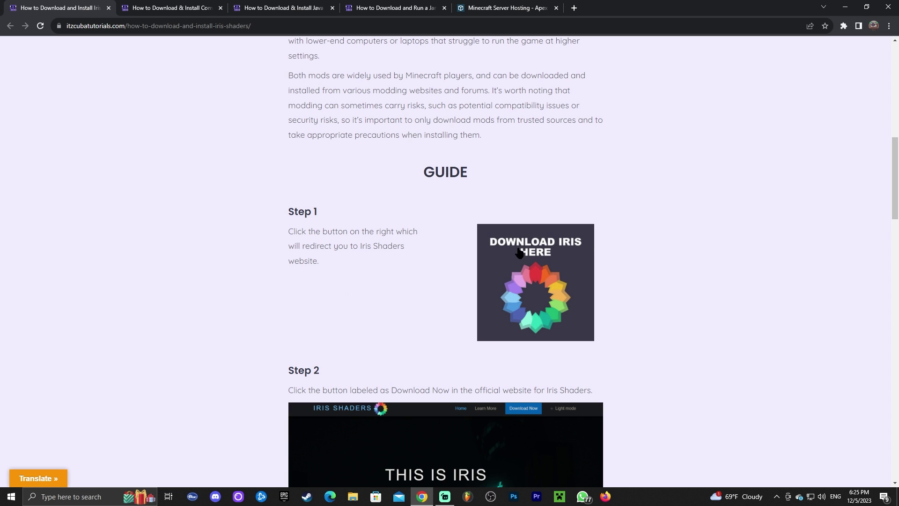
- Download the Iris-Installer-3.0.2 jar from the Iris Shaders site into Downloads and check recent downloads
left_click(564, 254)
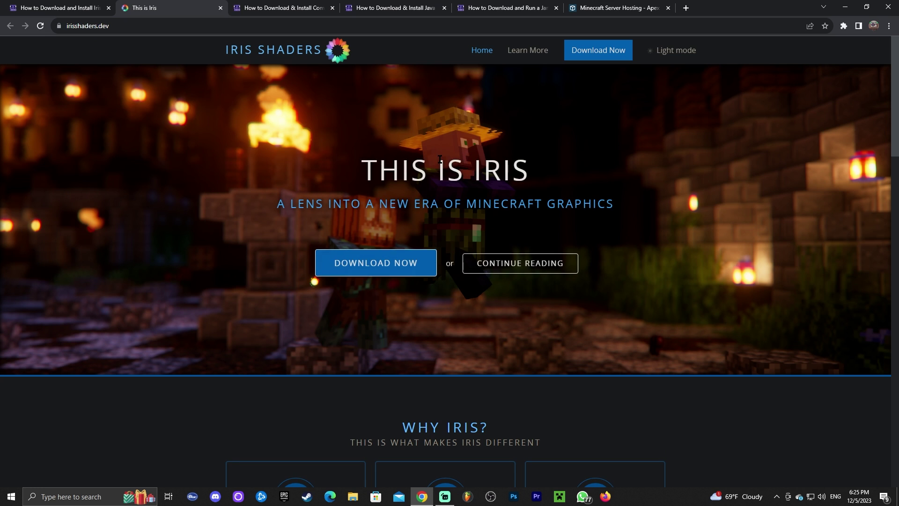
left_click(402, 268)
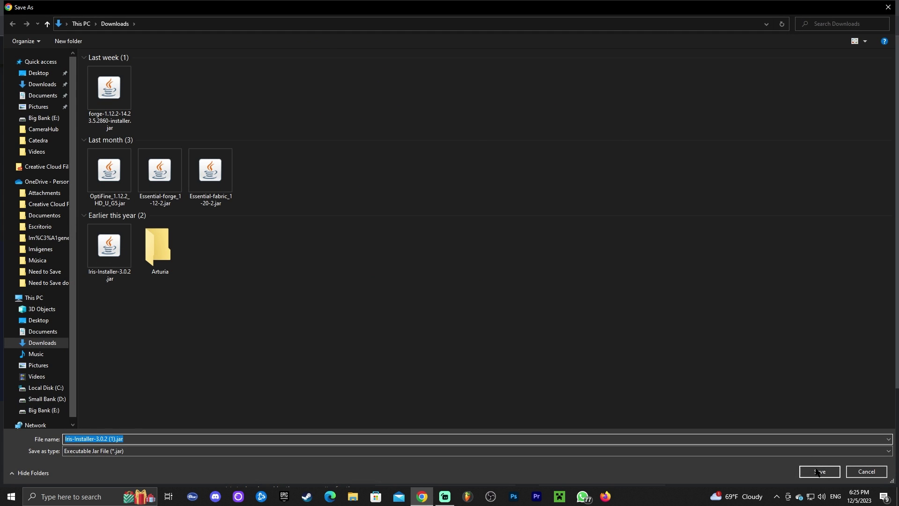
left_click(819, 472)
left_click_drag(749, 8, 722, 36)
left_click(808, 55)
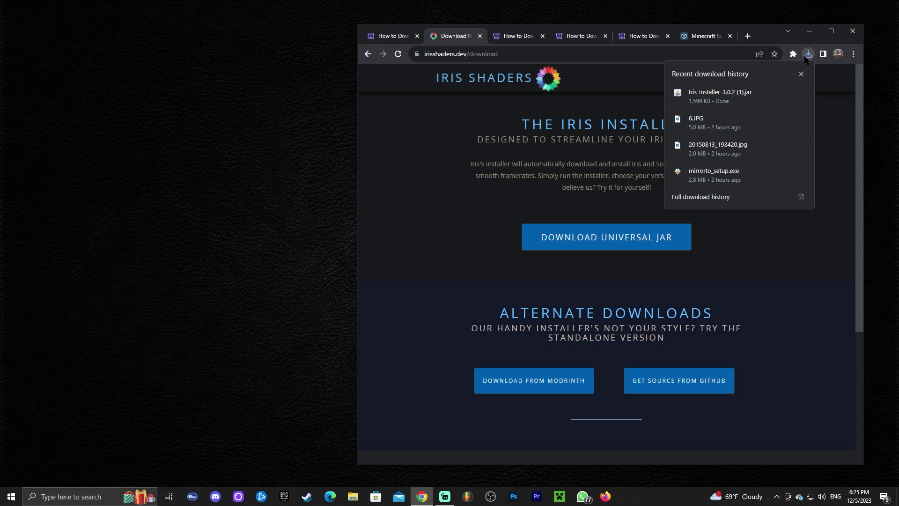
- Drag Iris-Installer-3.0.2 (1).jar from the download history onto the desktop and close the list
left_click_drag(775, 37, 760, 33)
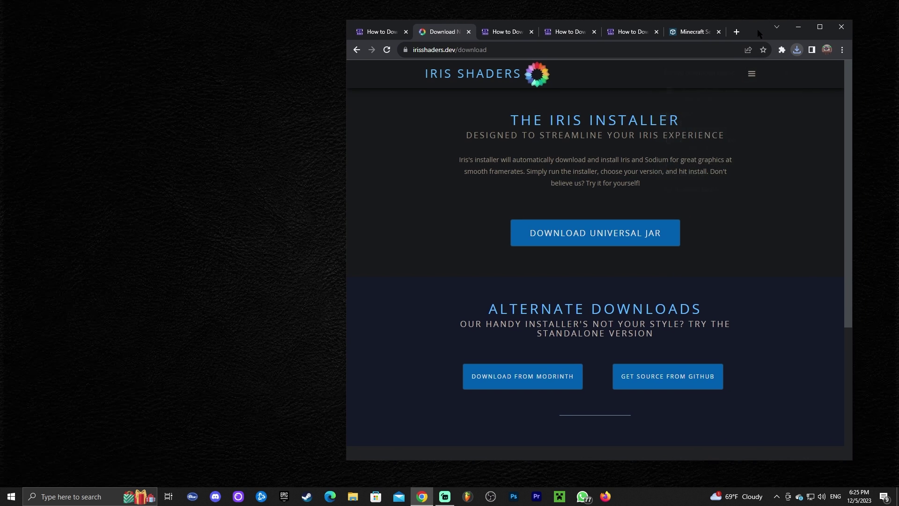
left_click(795, 50)
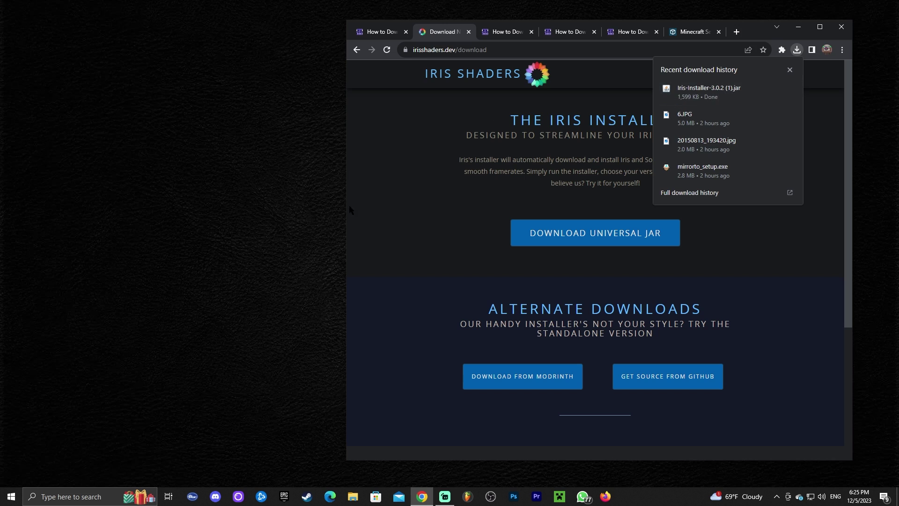
mouse_move(710, 89)
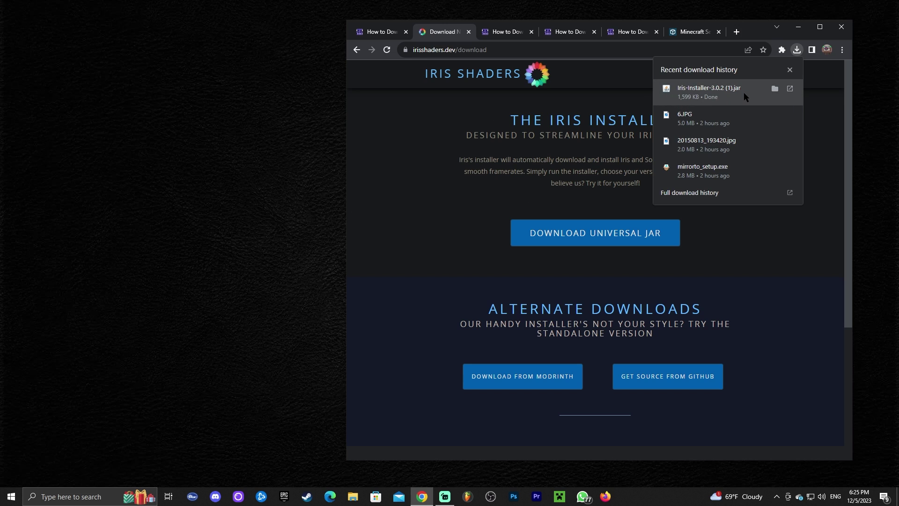
left_click_drag(743, 92, 221, 112)
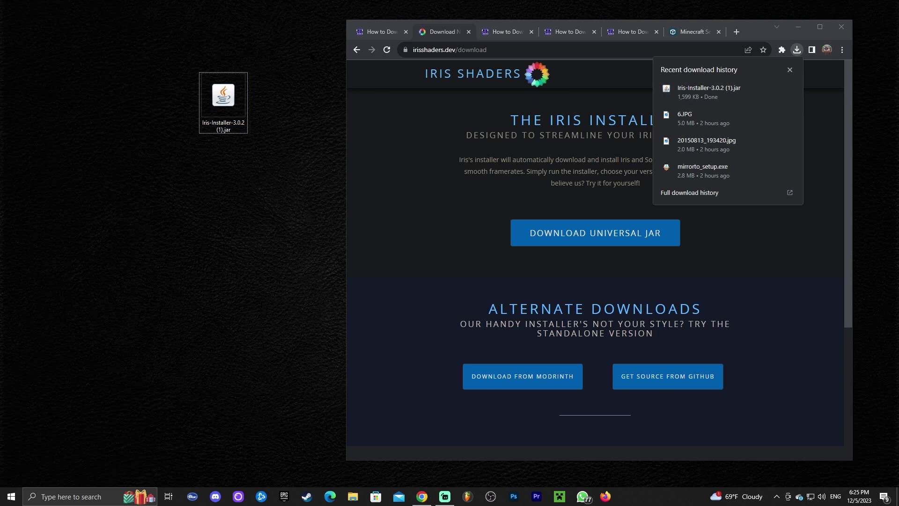
left_click(730, 67)
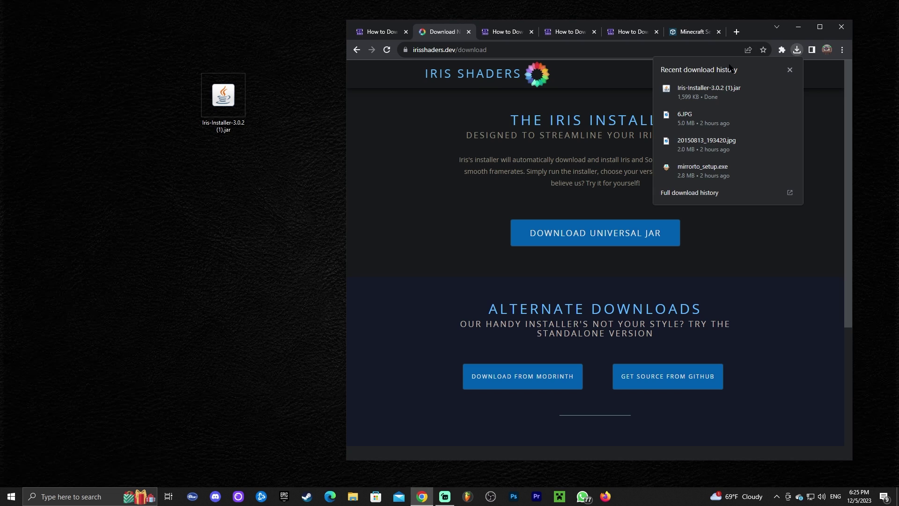
left_click(828, 89)
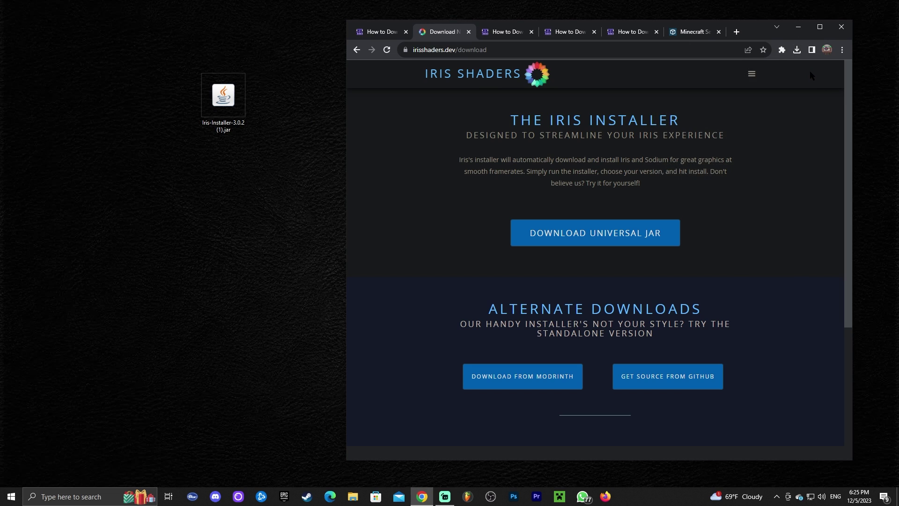
- Maximize the browser, switch to the Complementary Reimagined article, and close both Iris tabs
left_click(820, 28)
left_click(271, 8)
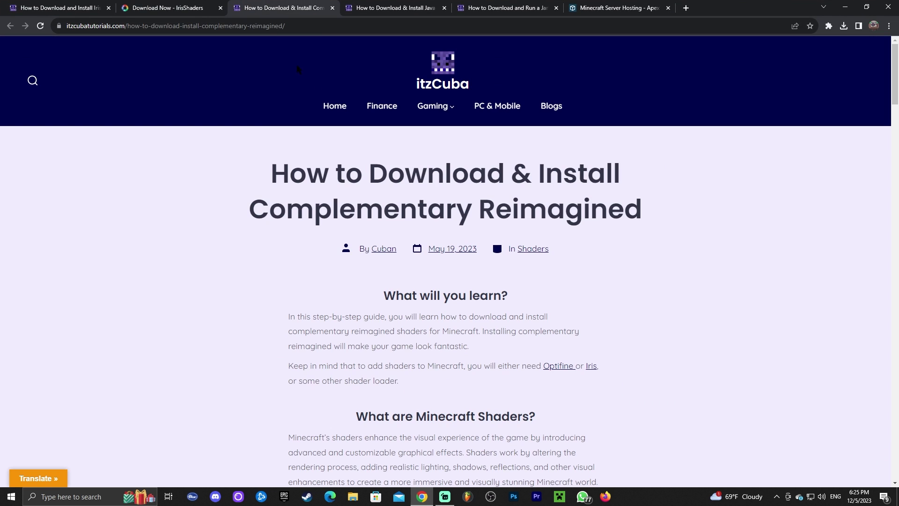
left_click_drag(267, 211, 634, 205)
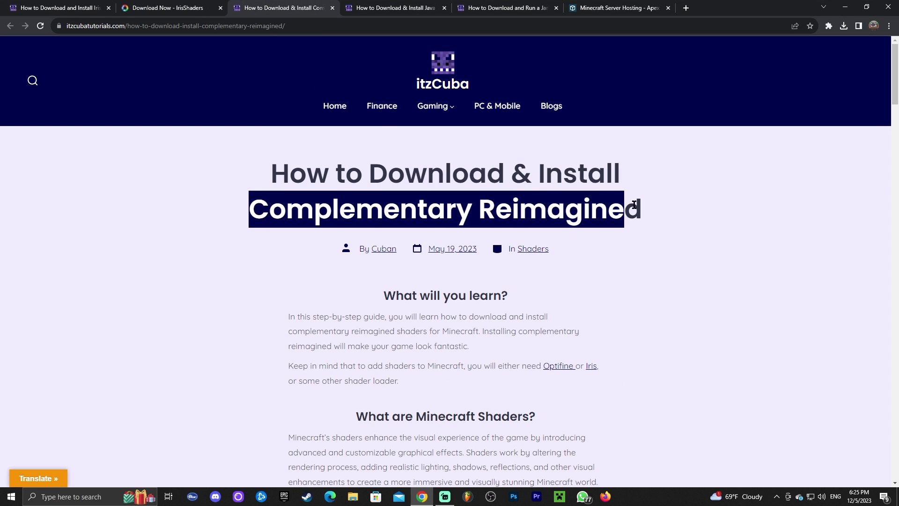
left_click(627, 201)
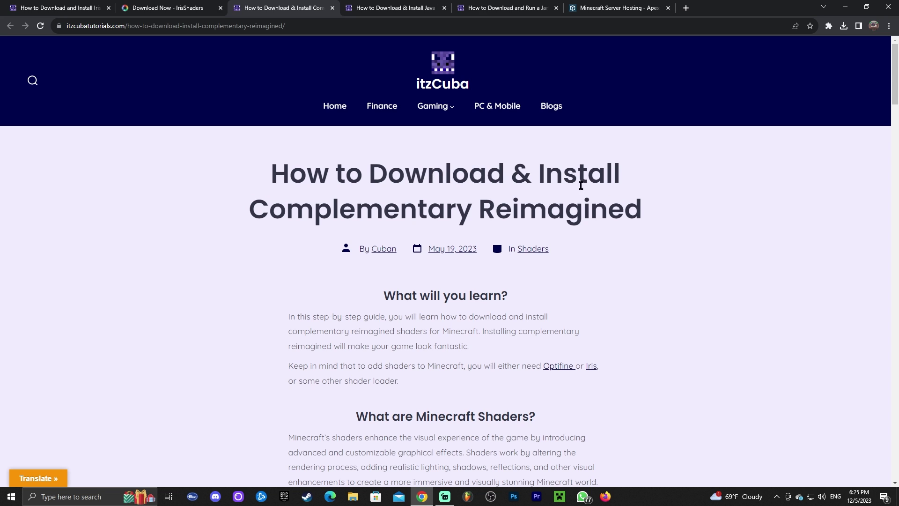
left_click(108, 8)
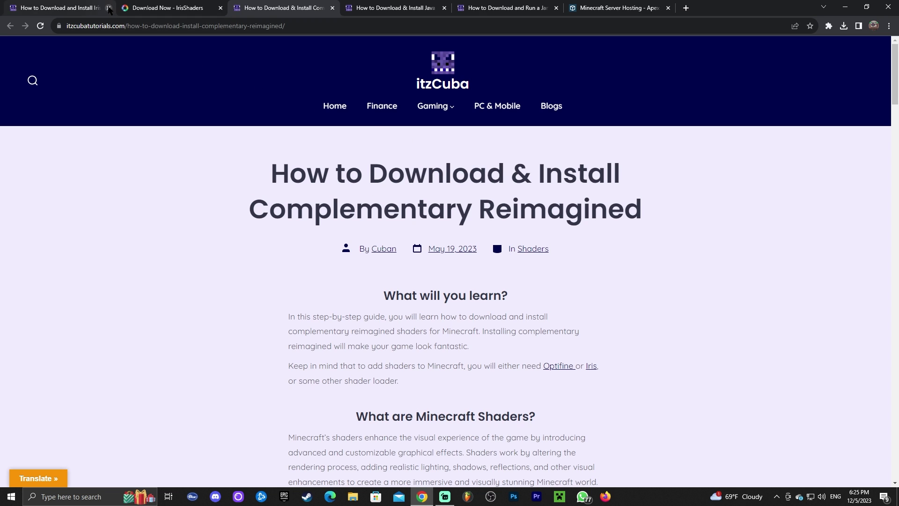
left_click(108, 8)
- Scroll the Complementary Reimagined article down to its Guide Step 1
scroll(519, 178, "down", 20)
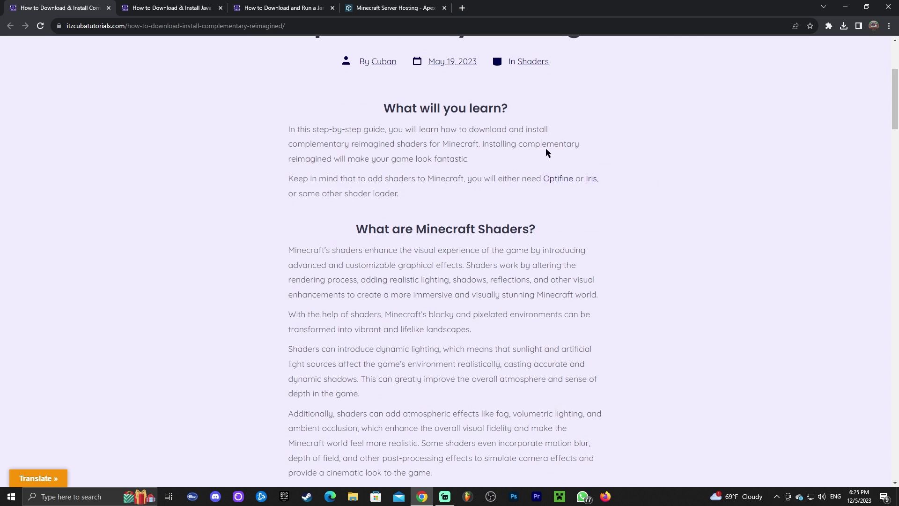
scroll(556, 187, "down", 8)
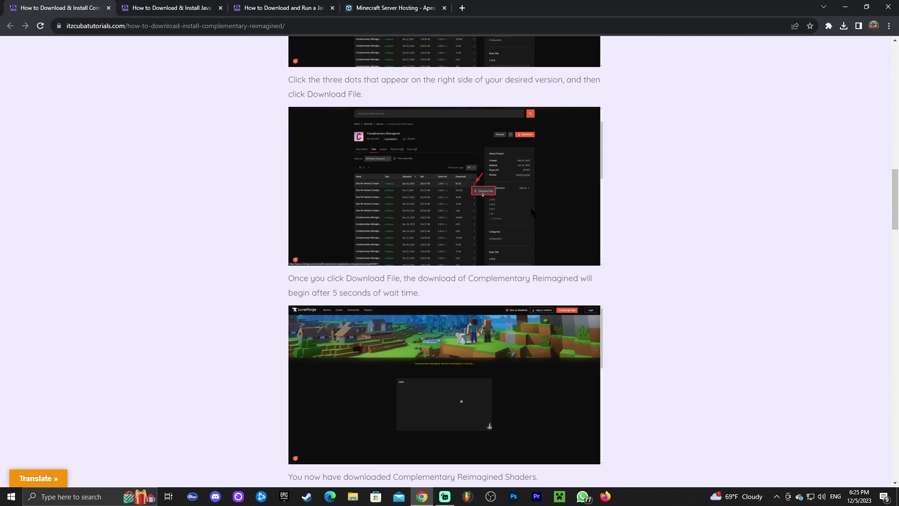
scroll(692, 198, "down", 8)
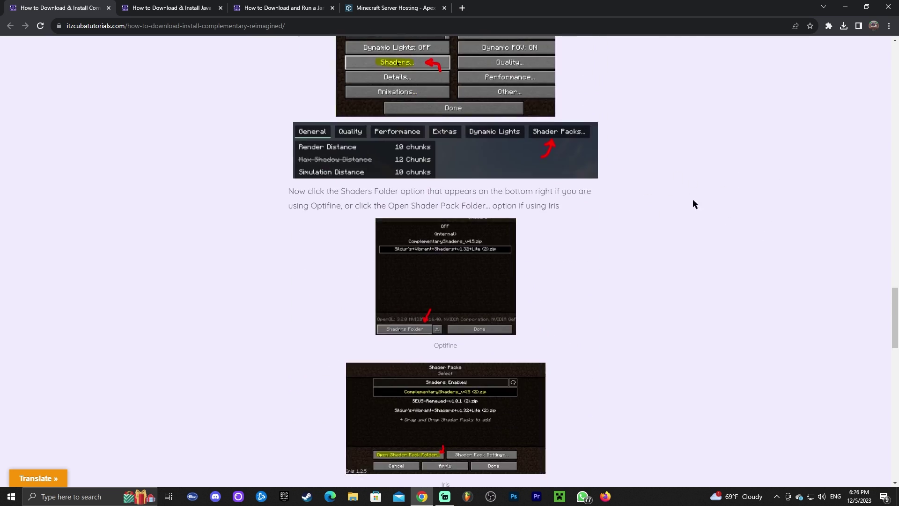
scroll(693, 199, "up", 15)
scroll(655, 196, "down", 2)
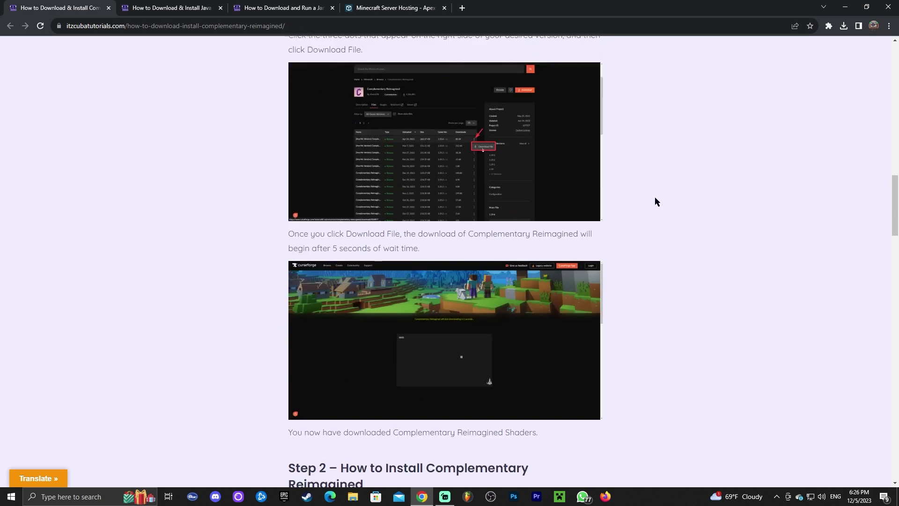
scroll(614, 155, "up", 14)
scroll(563, 196, "down", 4)
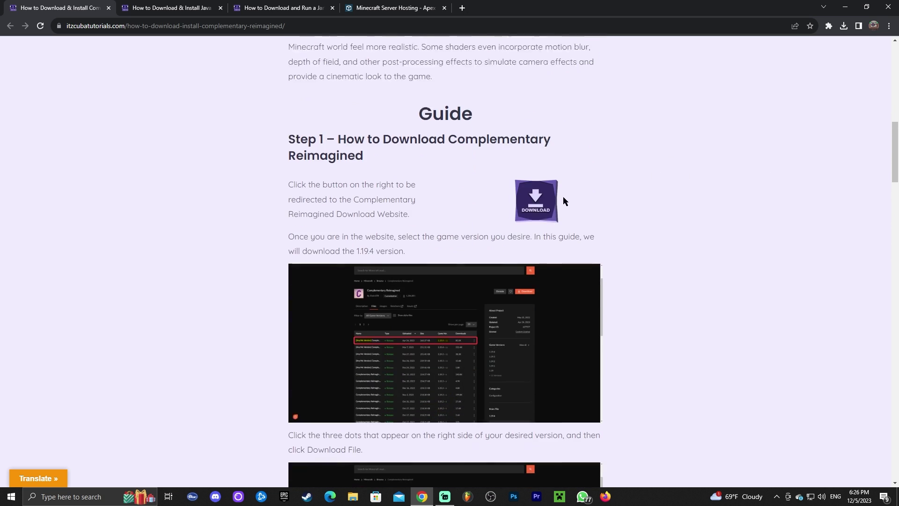
- Open the shader pack's CurseForge Files list and choose Download file for release r5.1.1
left_click(541, 176)
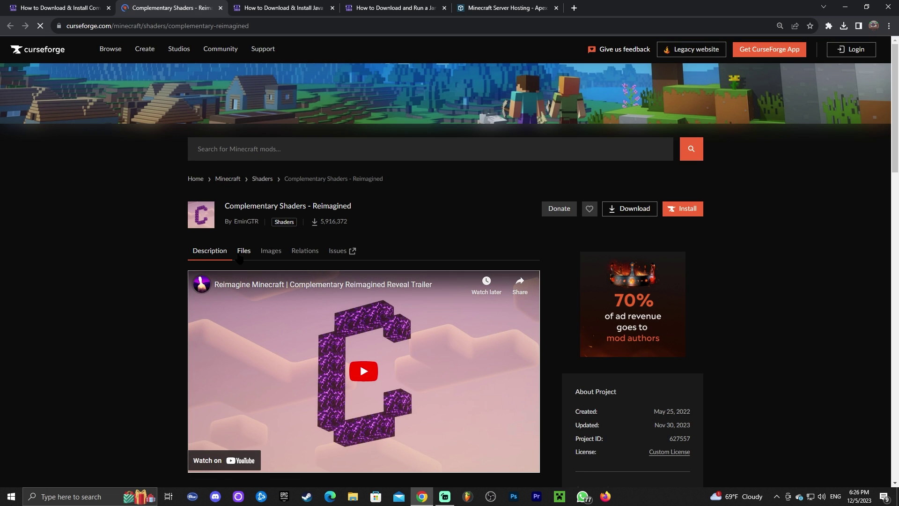
left_click(244, 252)
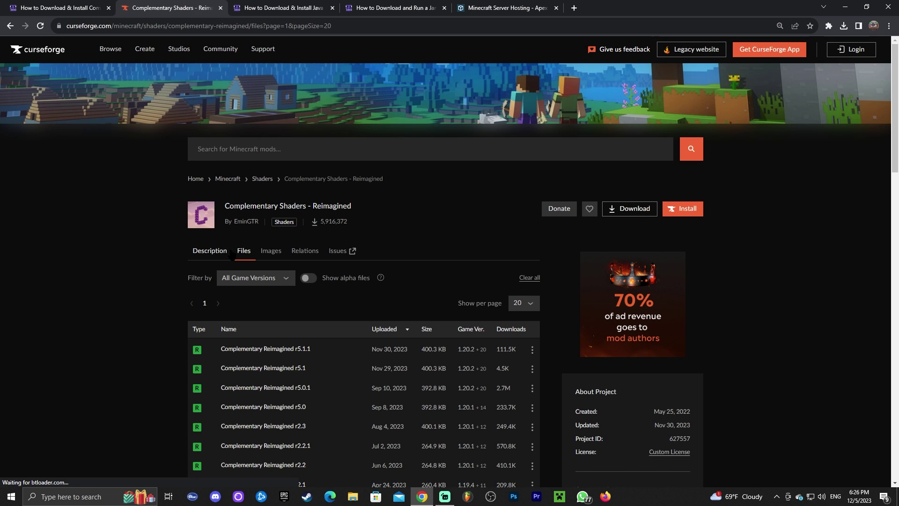
scroll(453, 170, "down", 4)
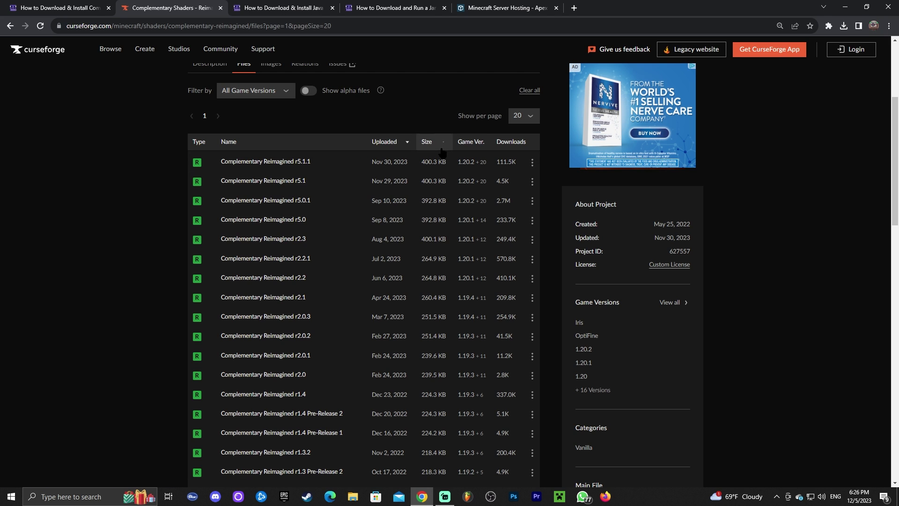
mouse_move(478, 167)
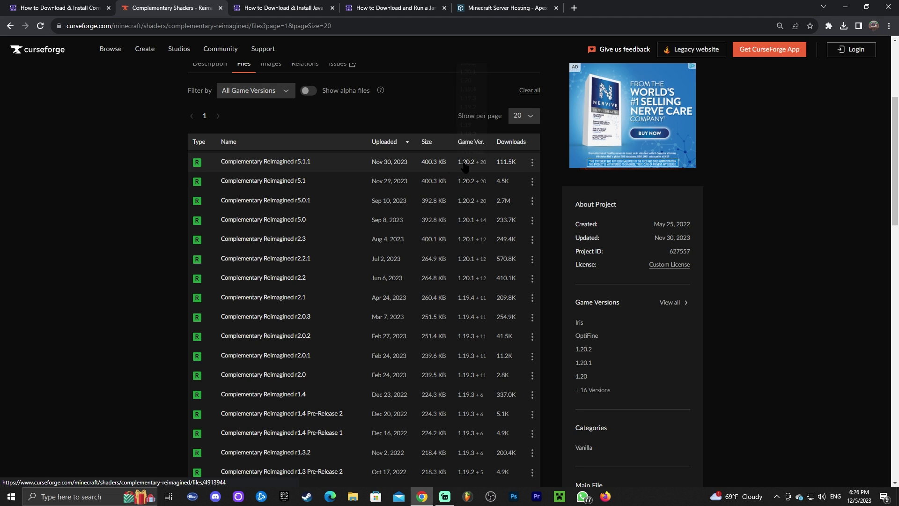
left_click(532, 162)
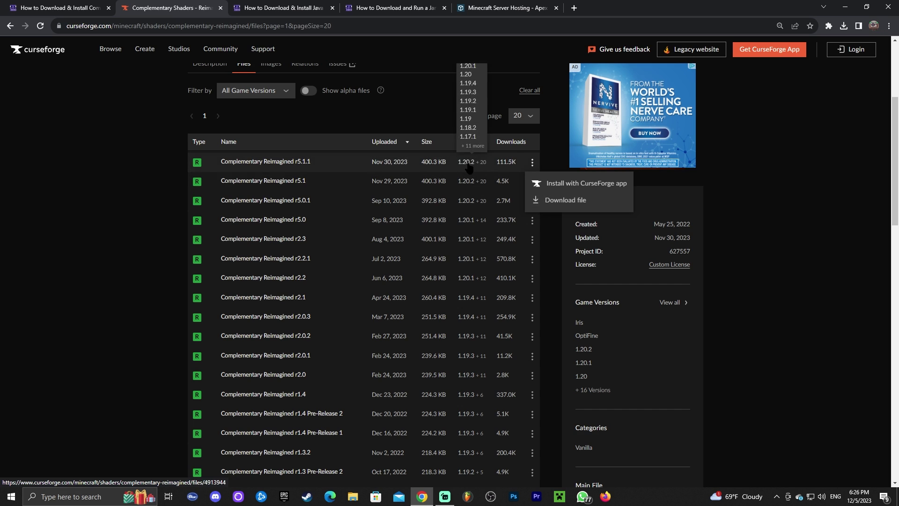
left_click(558, 201)
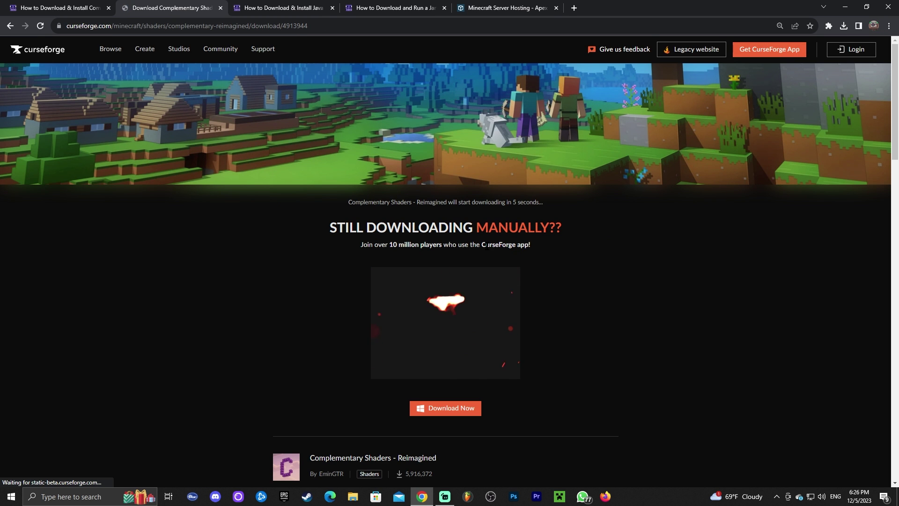
- Restore down Chrome and drag ComplementaryReimagined_r5.1.1.zip from the downloads bubble onto the desktop
key("super+Down")
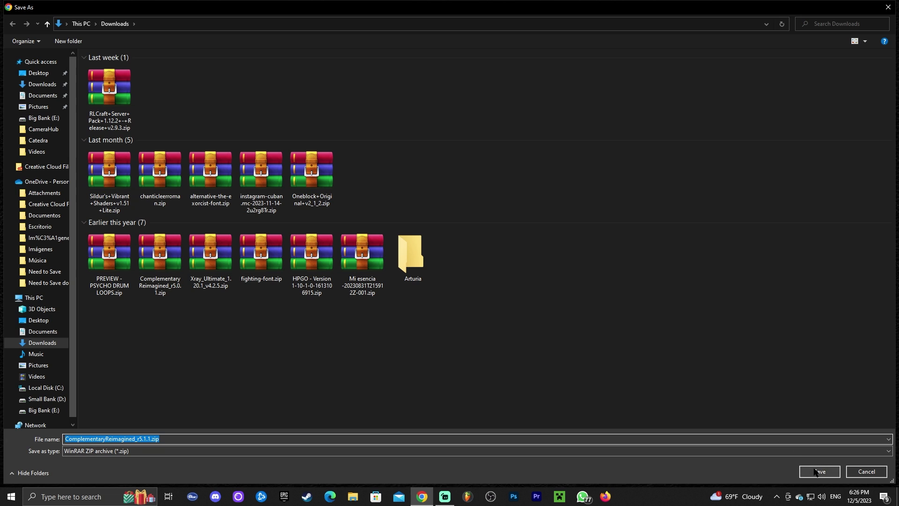
left_click(816, 472)
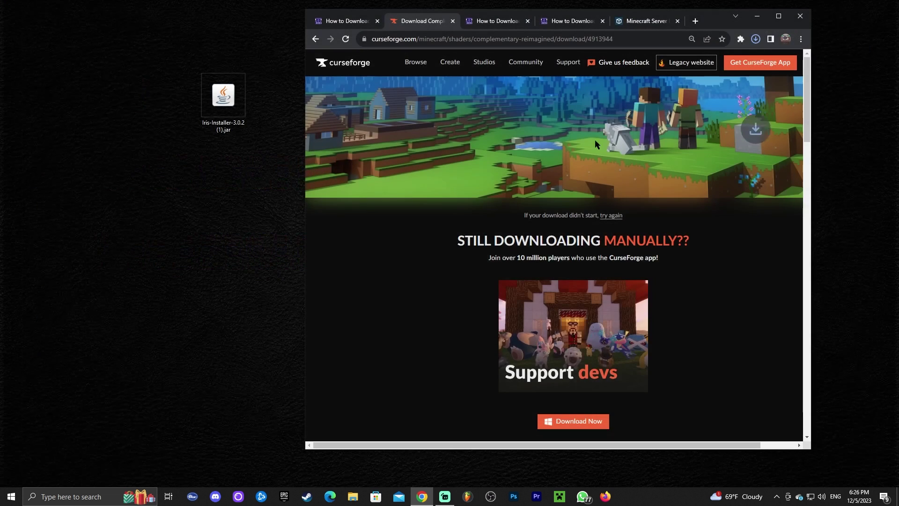
left_click(756, 39)
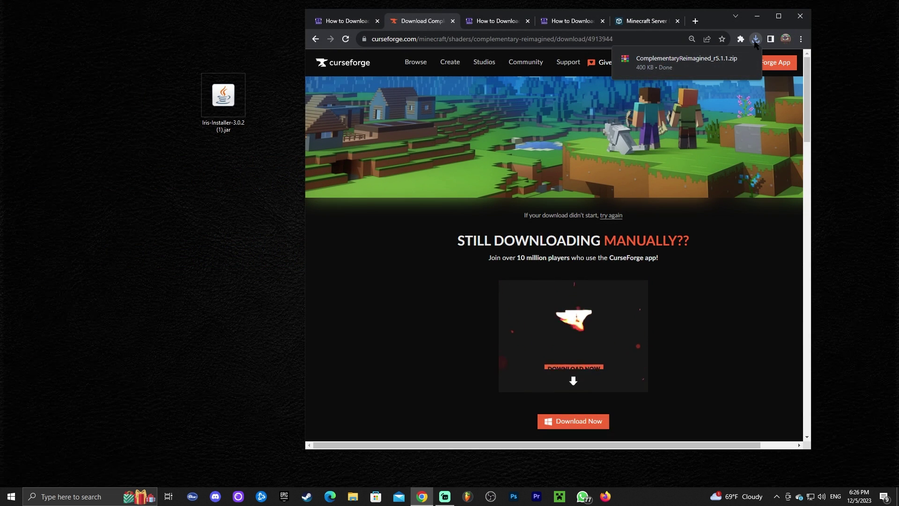
left_click_drag(700, 57, 188, 91)
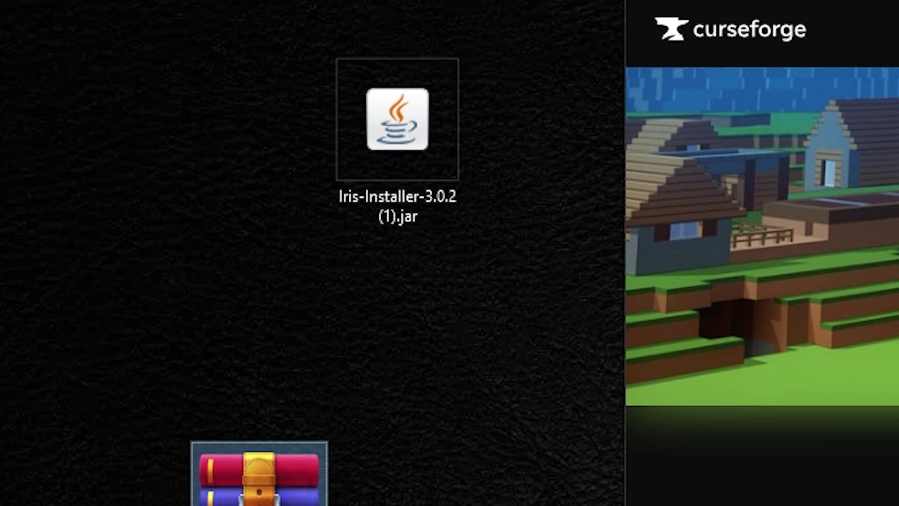
- Position the zip on the desktop just below the Iris installer jar
left_click_drag(173, 232, 227, 180)
left_click_drag(543, 452, 269, 277)
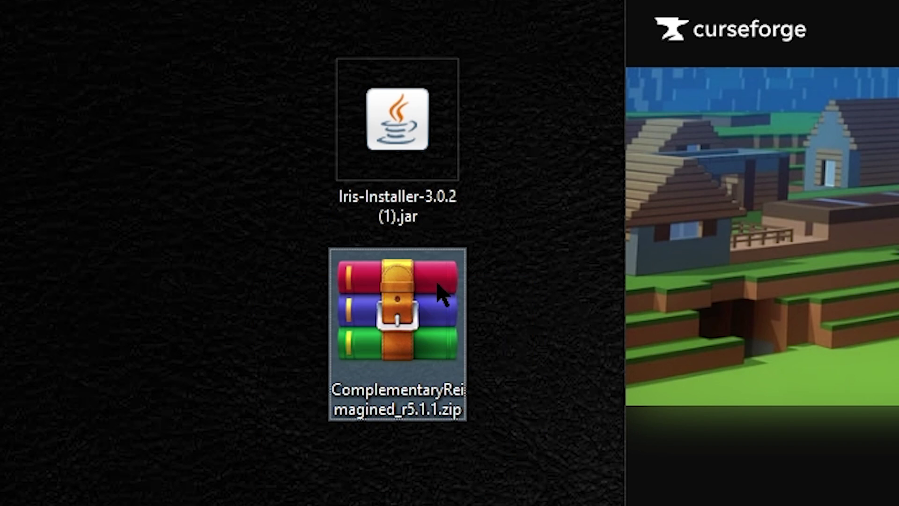
left_click(398, 119)
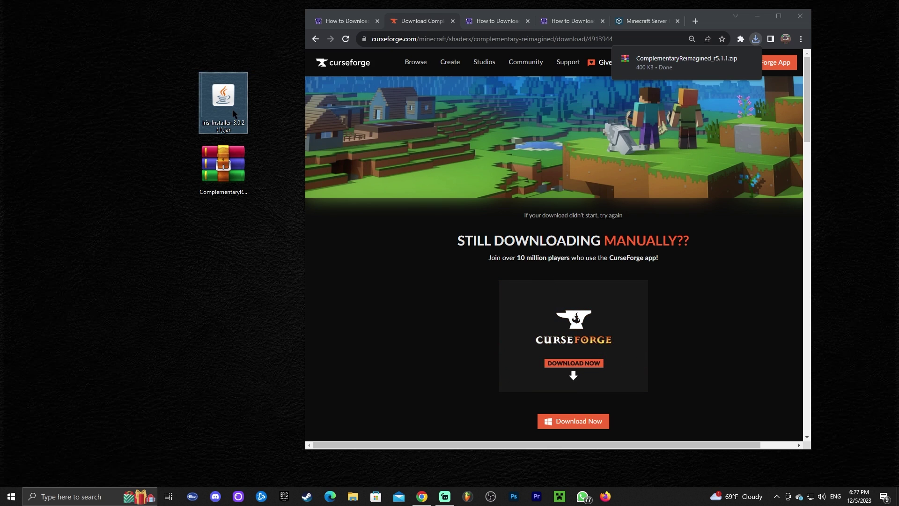
left_click_drag(269, 120, 181, 49)
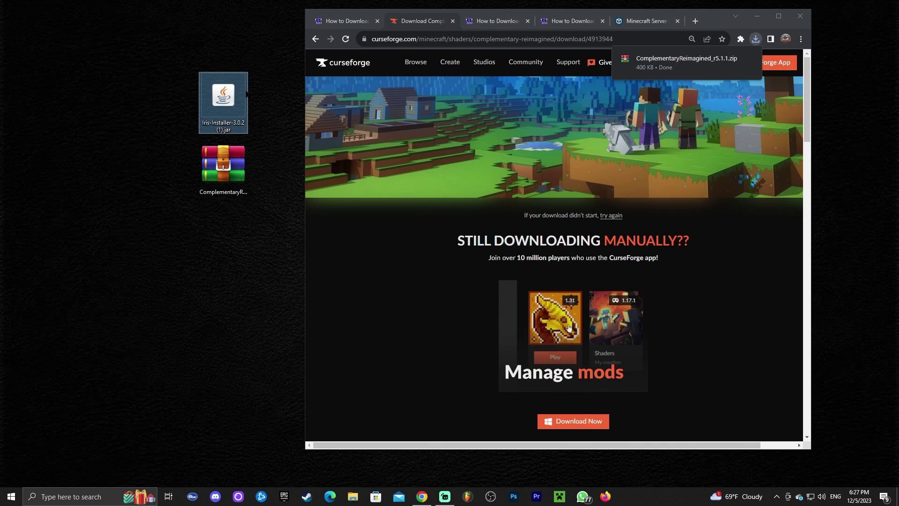
left_click(269, 68)
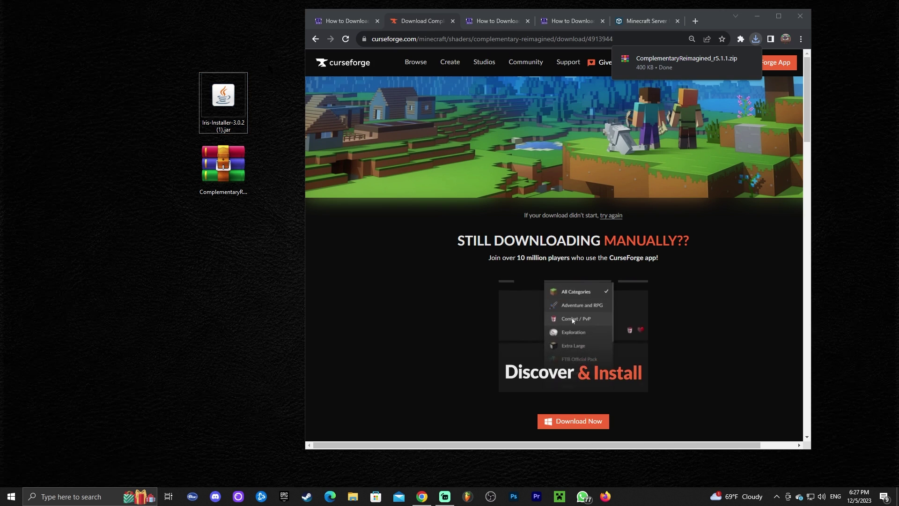
- Switch to the Java 17 guide tab and scroll through it
left_click(493, 26)
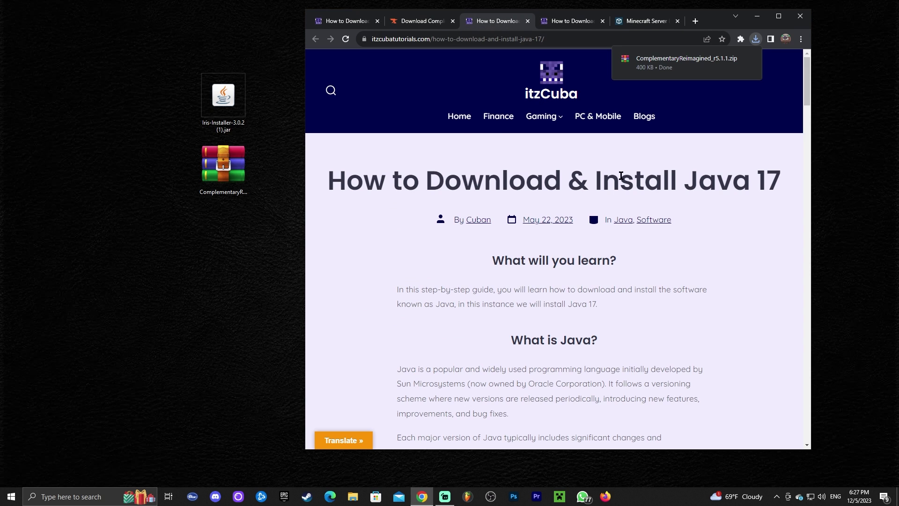
scroll(540, 183, "down", 15)
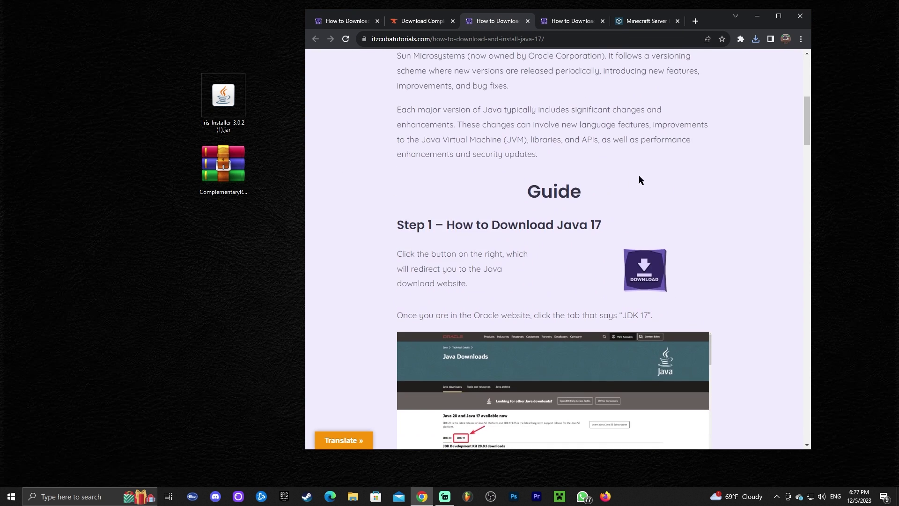
scroll(636, 182, "up", 8)
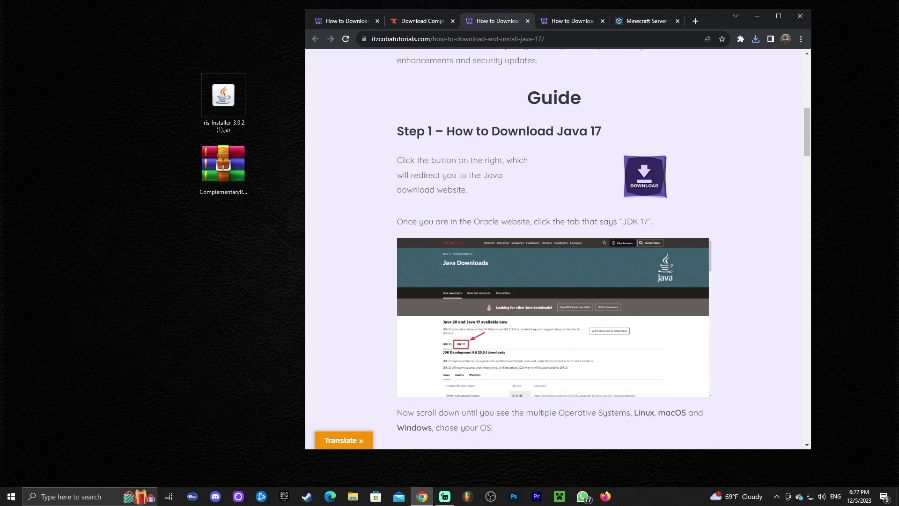
left_click(223, 100)
left_click(604, 123)
scroll(679, 129, "down", 12)
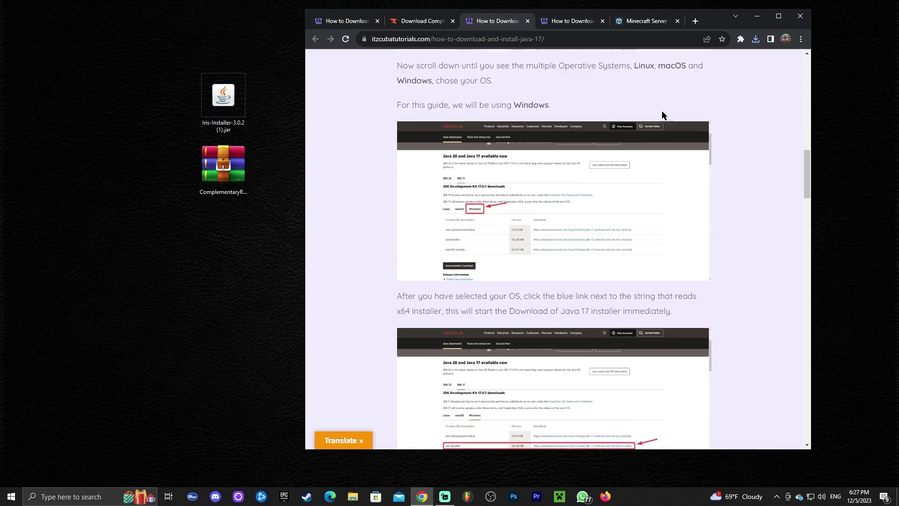
scroll(718, 139, "up", 3)
scroll(641, 212, "up", 10)
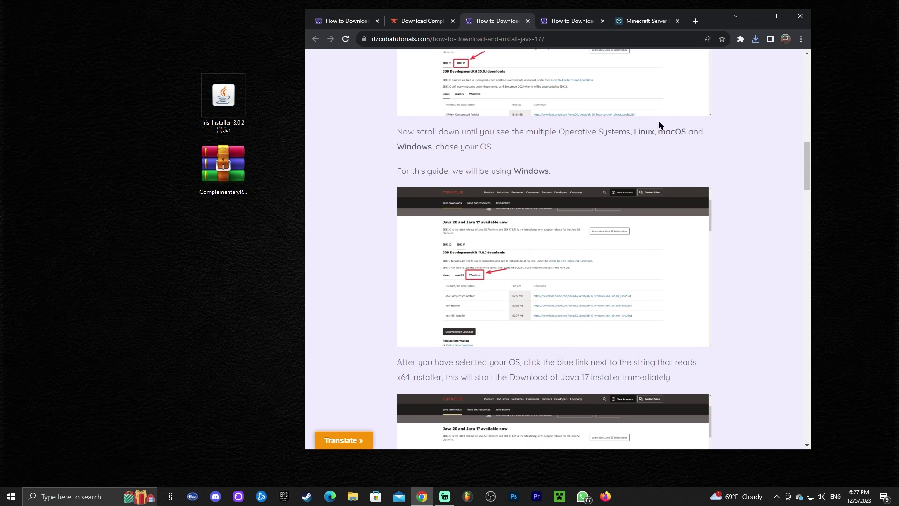
- Finish reviewing the Java 17 guide and move to the Jarfix article with Ctrl+Tab
left_click(224, 100)
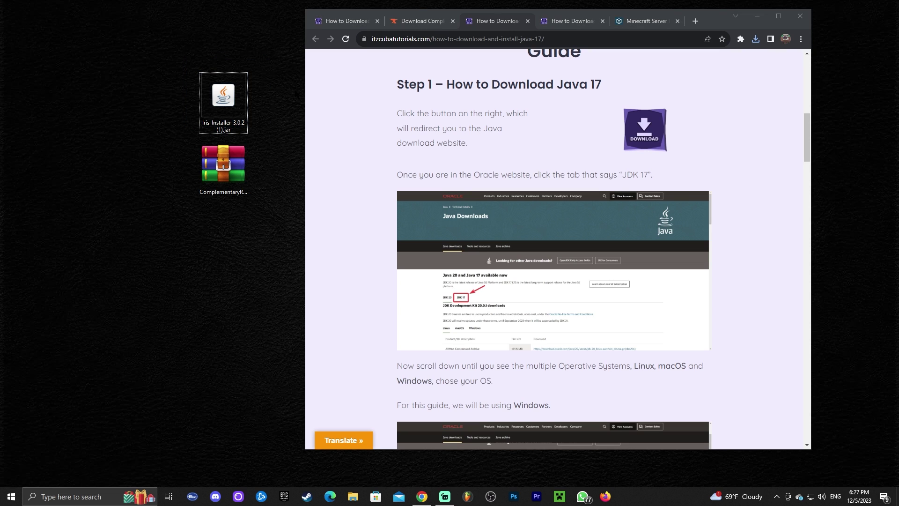
mouse_move(274, 69)
left_mouse_down()
mouse_move(202, 120)
mouse_move(277, 70)
left_mouse_up()
scroll(604, 141, "up", 5)
scroll(636, 146, "down", 5)
scroll(604, 73, "up", 2)
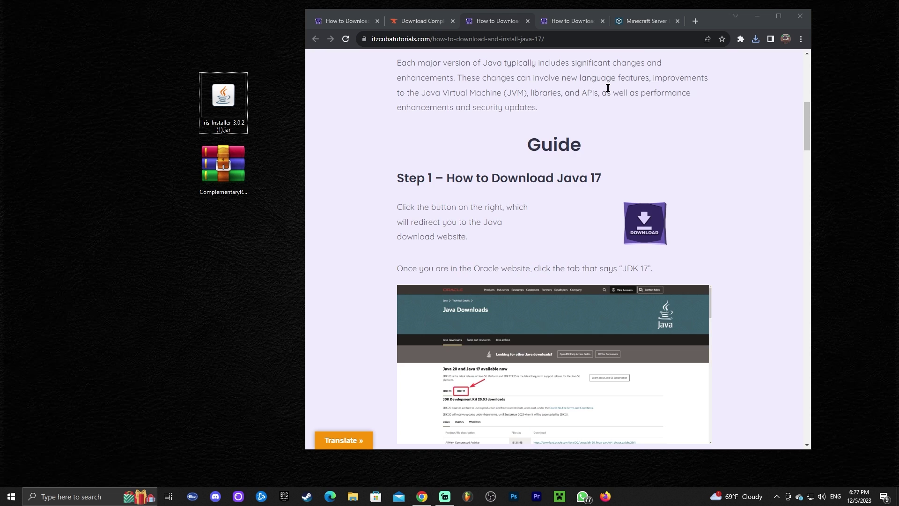
scroll(608, 88, "up", 1)
key("ctrl+Tab")
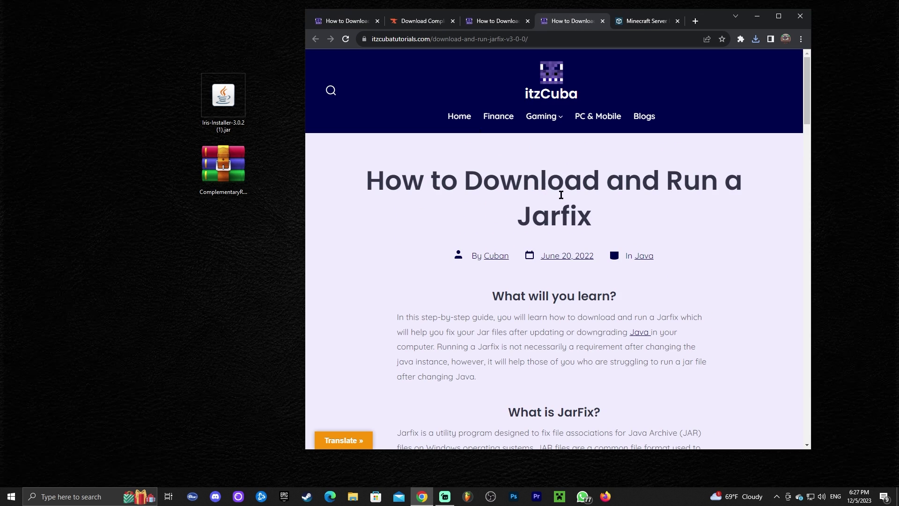
- Highlight the Jarfix article title text
double_click(609, 214)
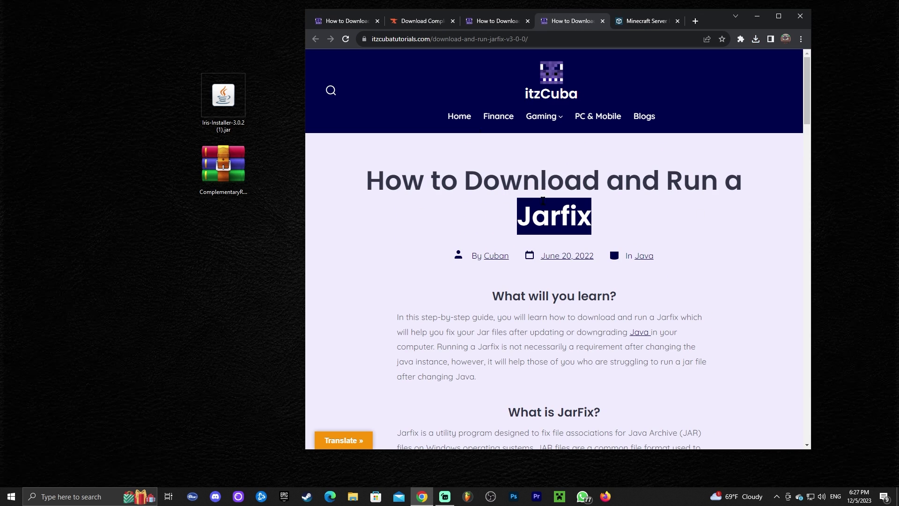
left_click(701, 208)
left_click_drag(623, 209, 466, 179)
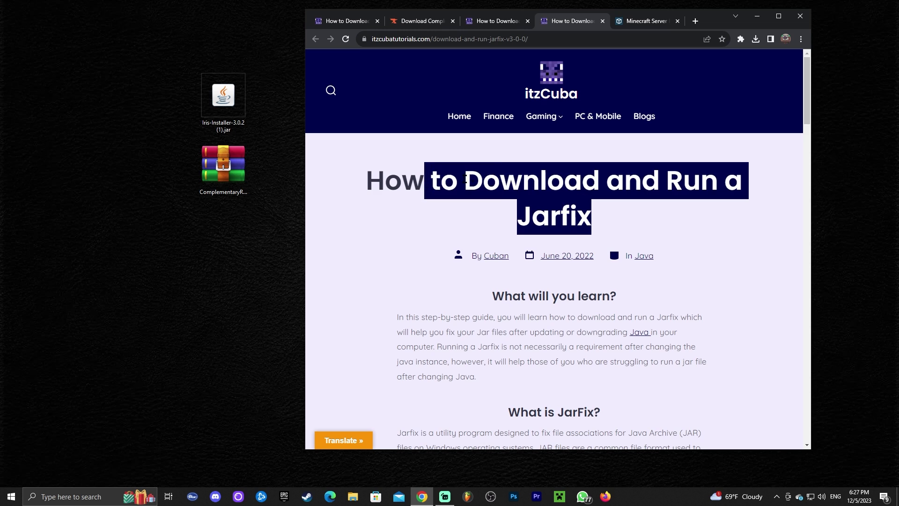
- Return to the Java 17 guide tab and launch the Iris installer jar from the desktop
left_click(234, 100)
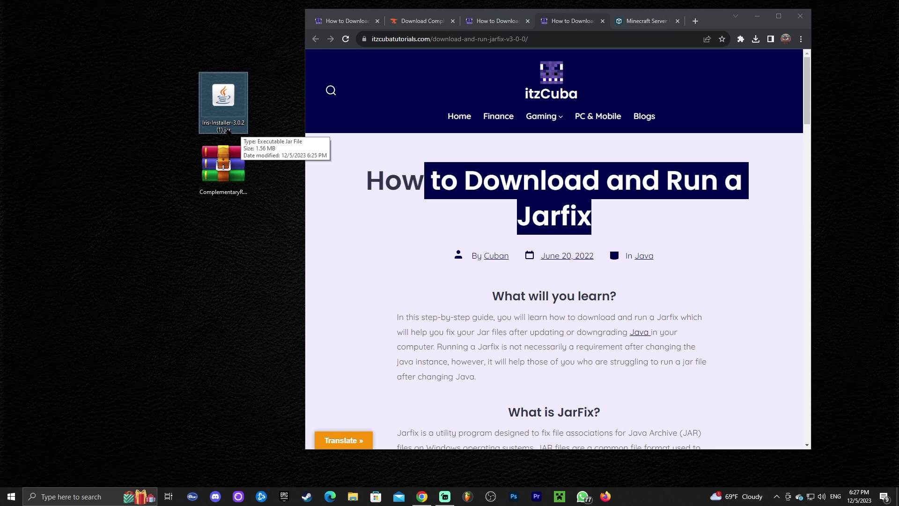
left_click(384, 137)
left_click(502, 21)
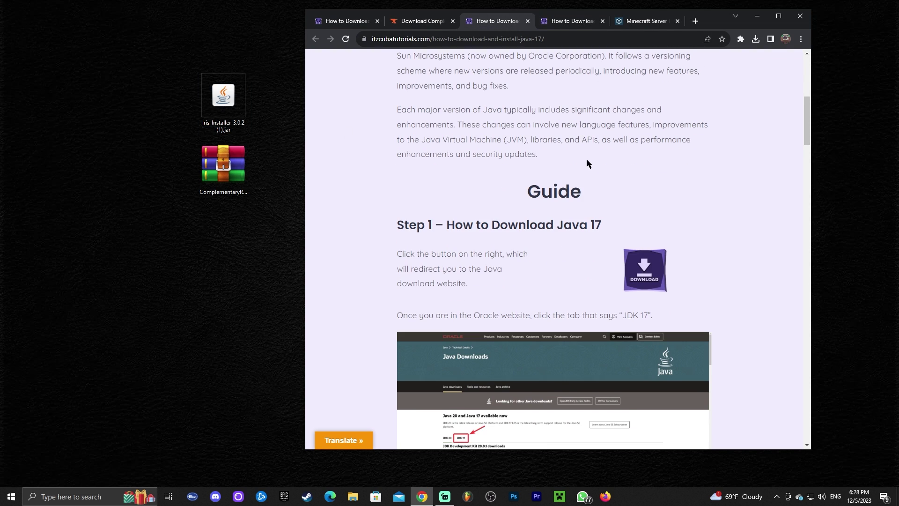
left_click(236, 101)
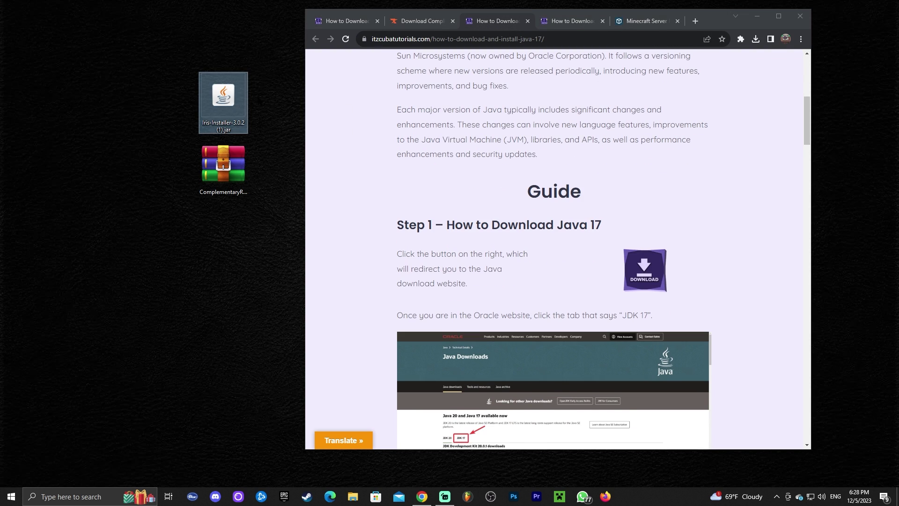
left_click(758, 16)
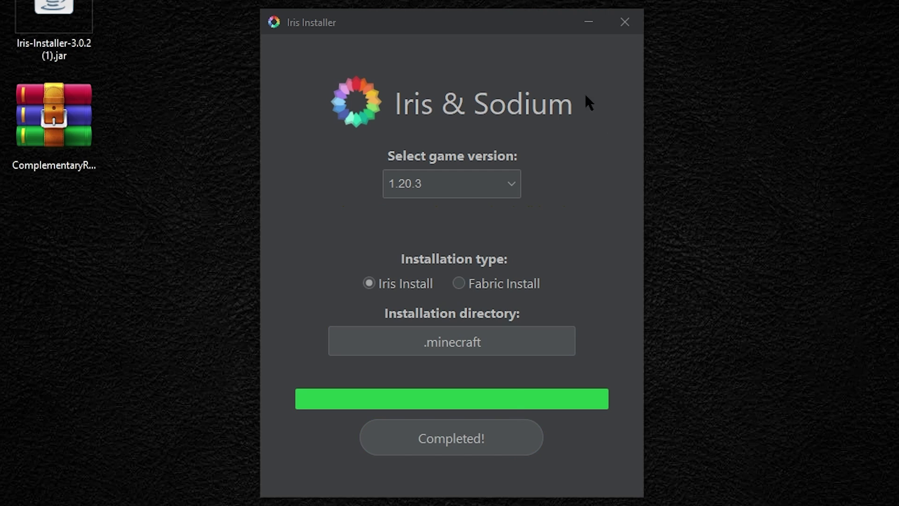
- Close the Iris Installer once the 1.20.3 Iris install reports Completed!
left_click(625, 22)
left_click_drag(230, 0, 22, 0)
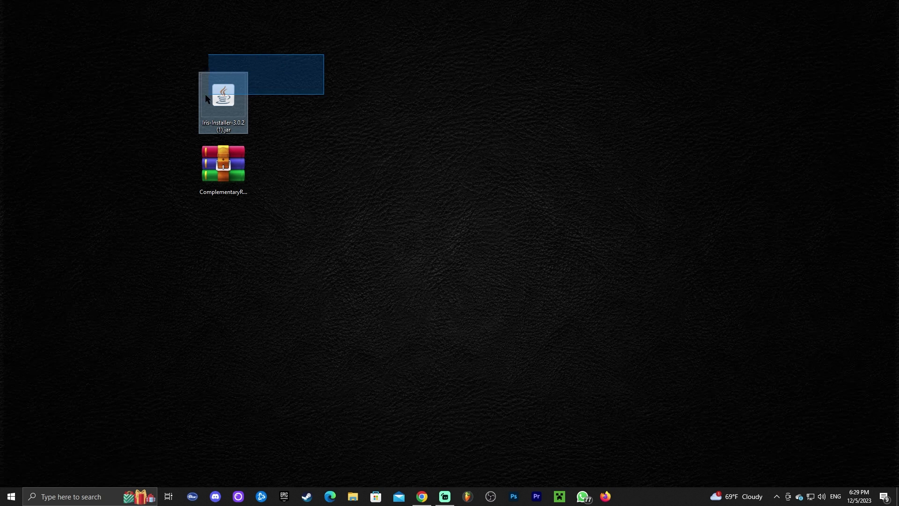
- Delete the Iris installer jar, refresh the desktop twice, and open the Minecraft Launcher
left_click_drag(206, 98, 206, 99)
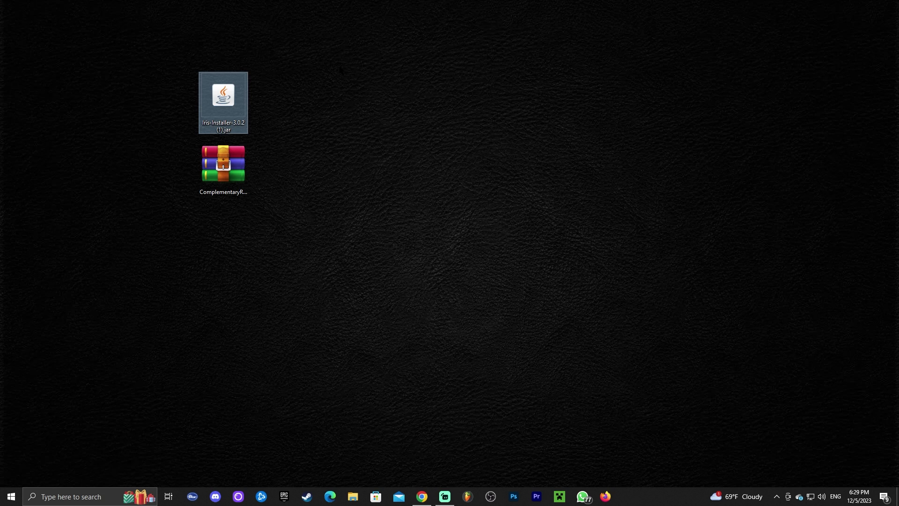
key("Delete")
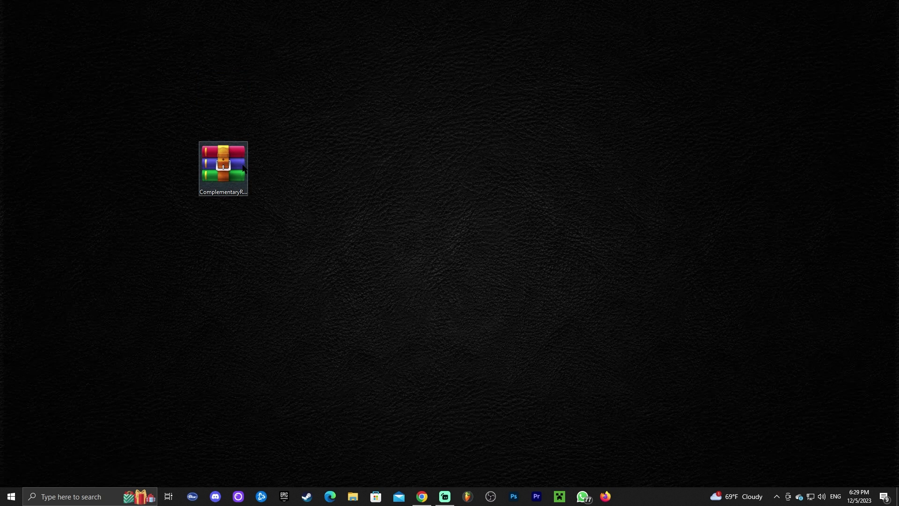
right_click(297, 152)
left_click(328, 180)
right_click(276, 165)
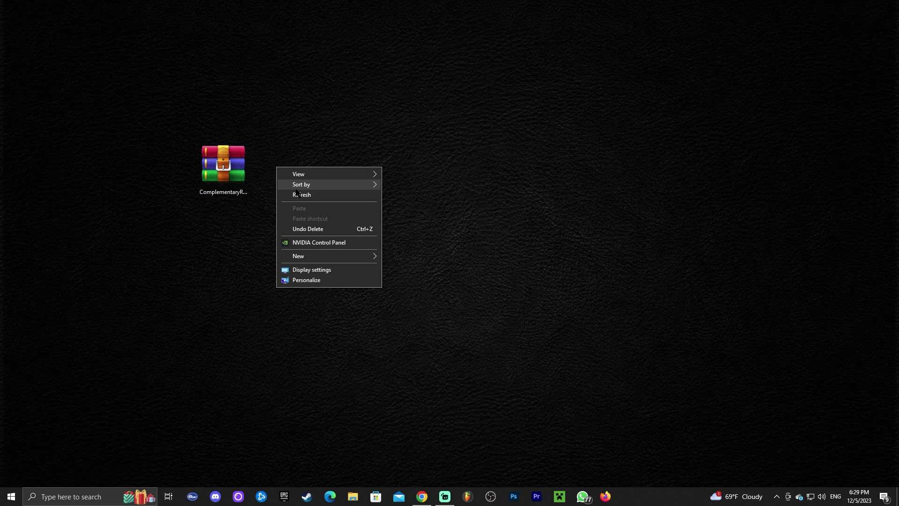
left_click(344, 192)
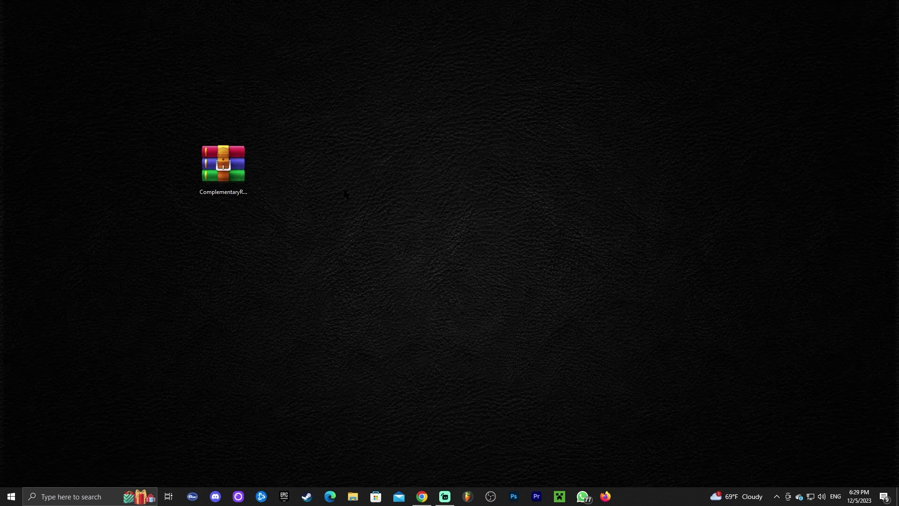
left_click(560, 497)
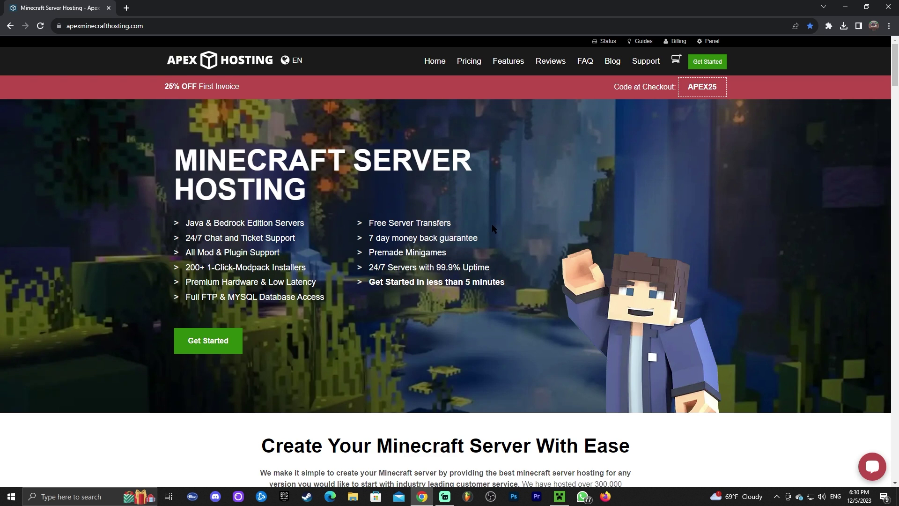
- Scroll the Apex Hosting page and highlight the 25% OFF First Invoice promo text
scroll(551, 206, "down", 3)
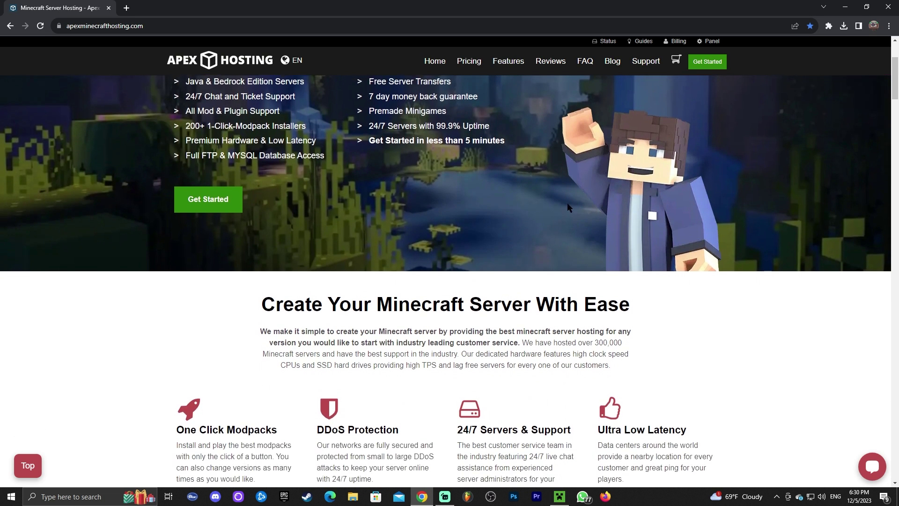
scroll(569, 207, "down", 5)
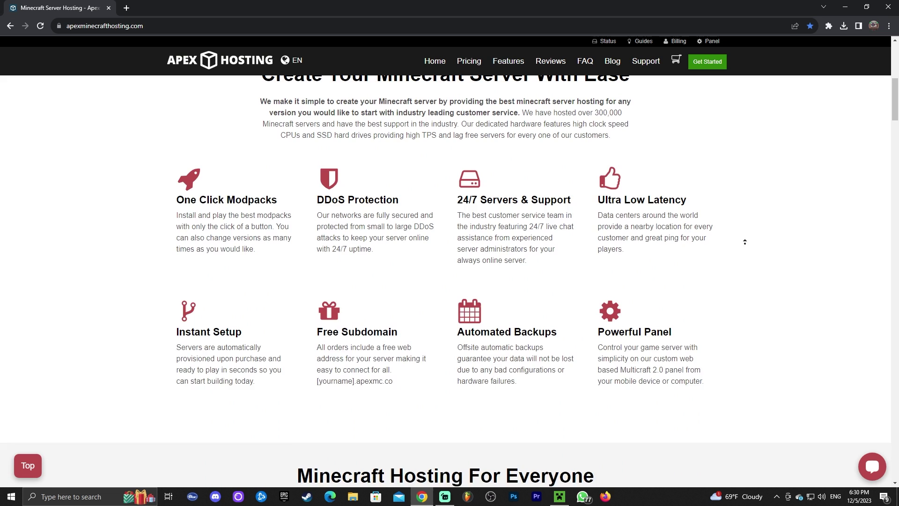
scroll(745, 241, "up", 8)
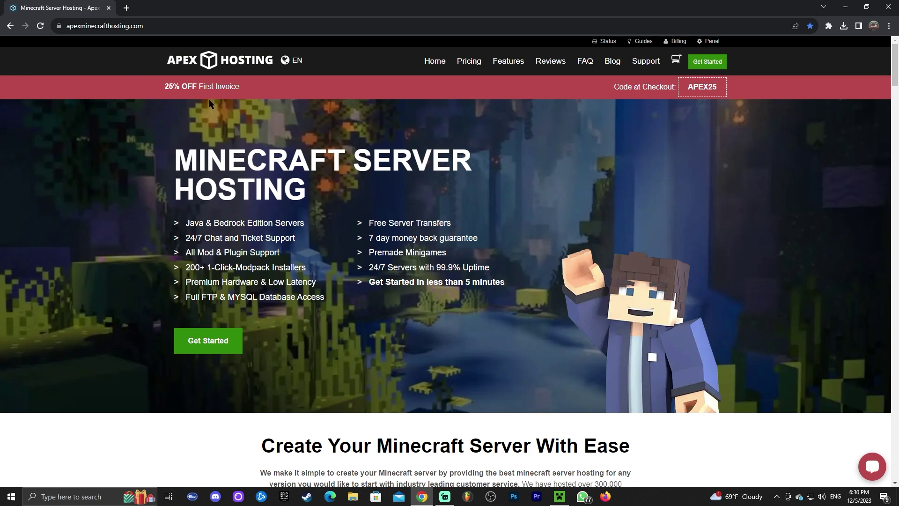
scroll(547, 196, "down", 2)
scroll(546, 207, "up", 2)
left_click_drag(165, 86, 240, 86)
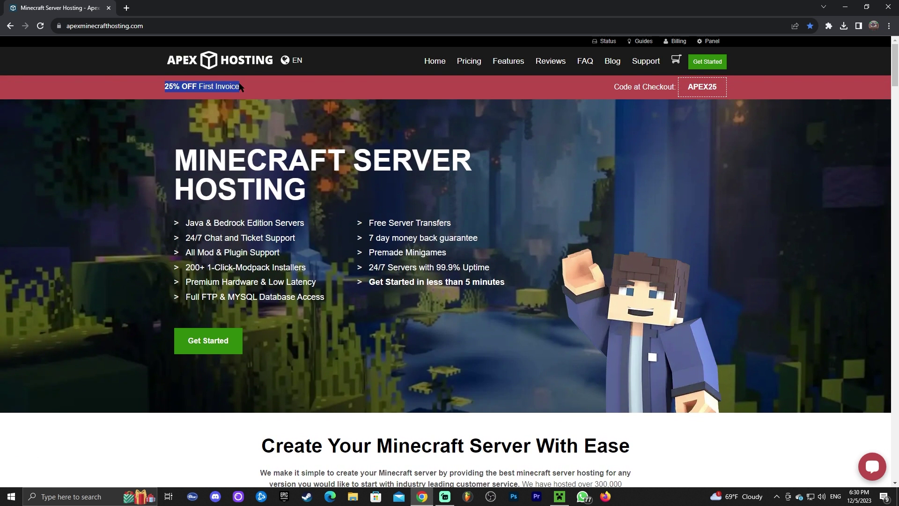
left_click(376, 131)
- Re-highlight the promo text, then shift the Minecraft window slightly left and down
scroll(500, 162, "down", 2)
scroll(460, 173, "up", 2)
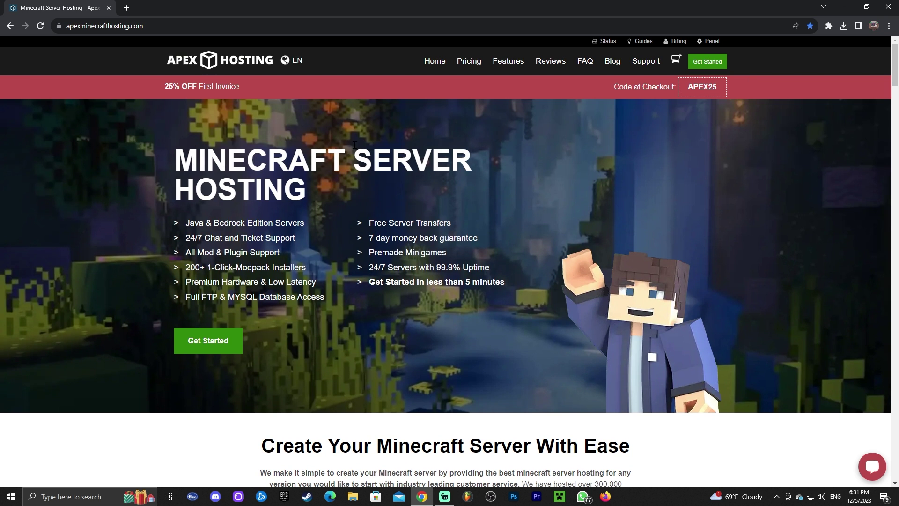
left_click_drag(236, 87, 163, 87)
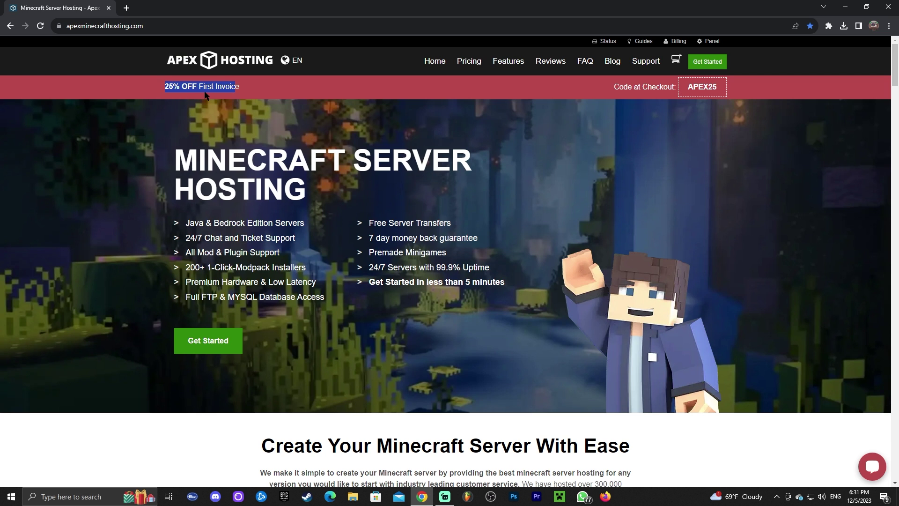
left_click(225, 99)
scroll(422, 201, "down", 2)
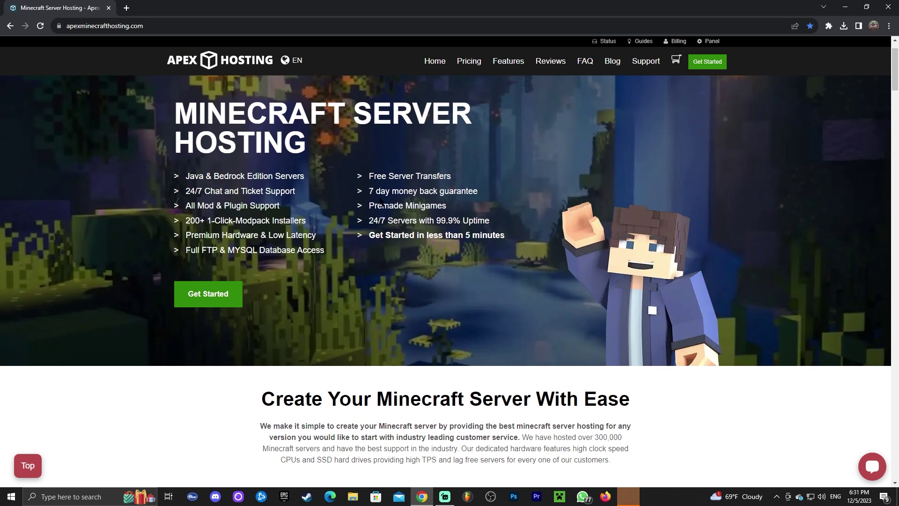
scroll(496, 204, "up", 2)
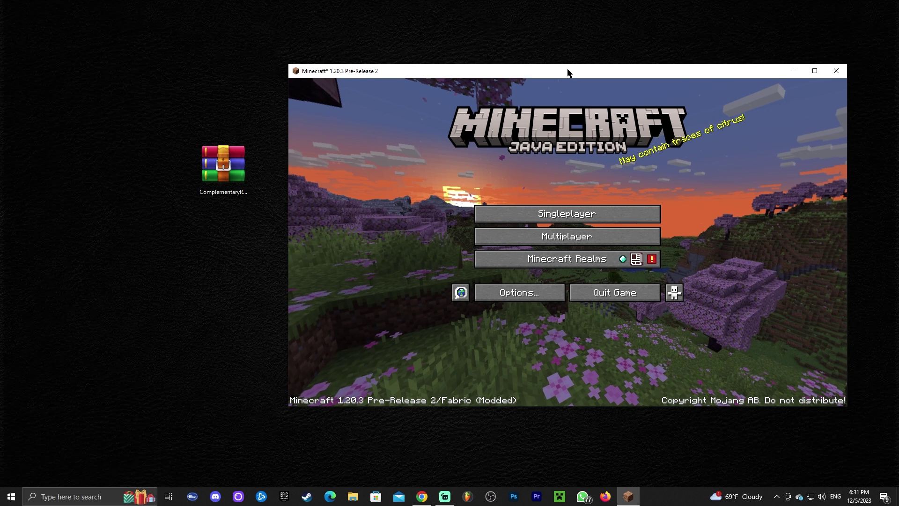
left_click_drag(568, 75, 562, 80)
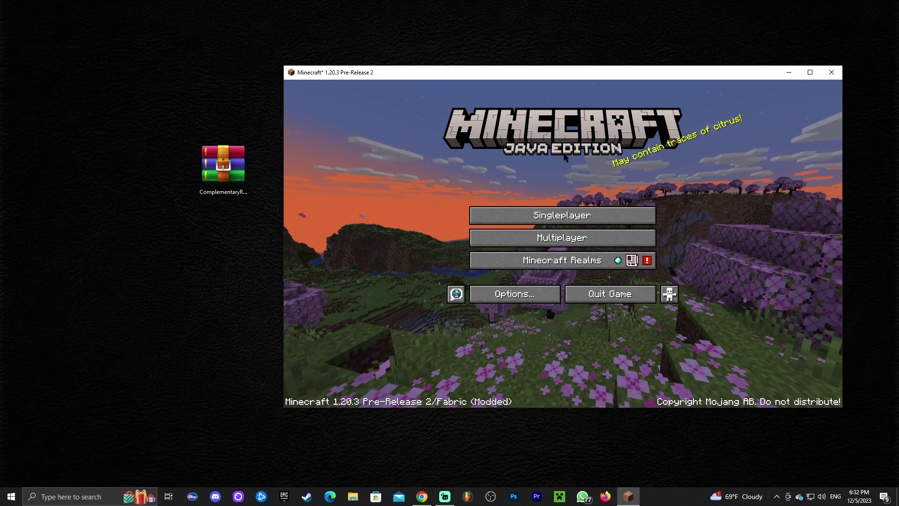
- Enter the singleplayer world and go to Options, Video Settings, then the Shader Packs screen
left_click(569, 216)
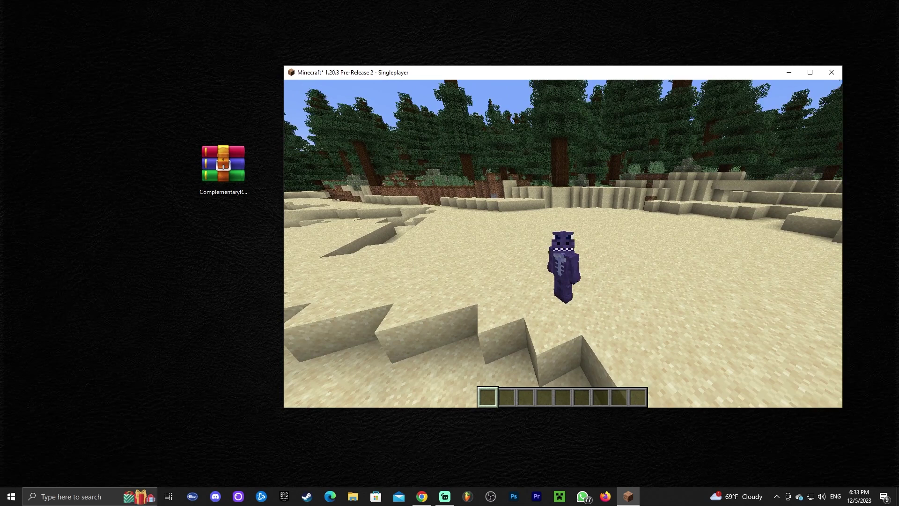
key("Escape")
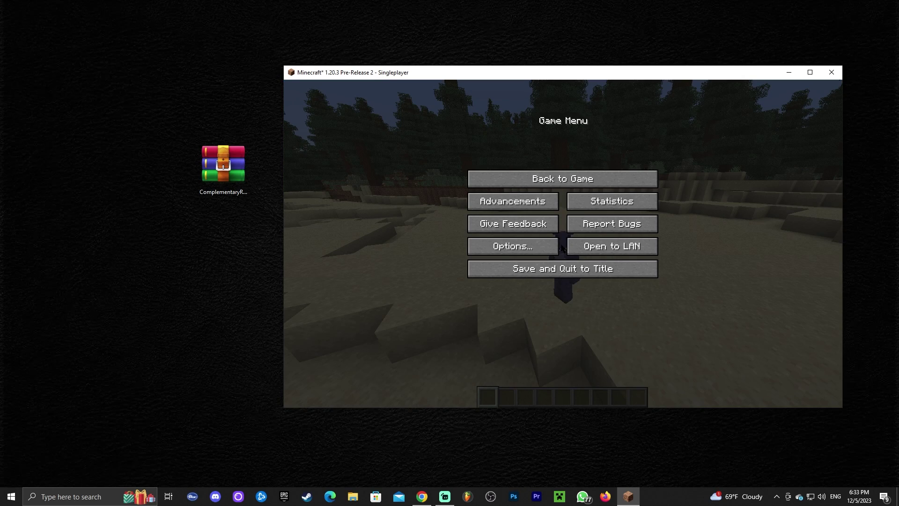
left_click(519, 249)
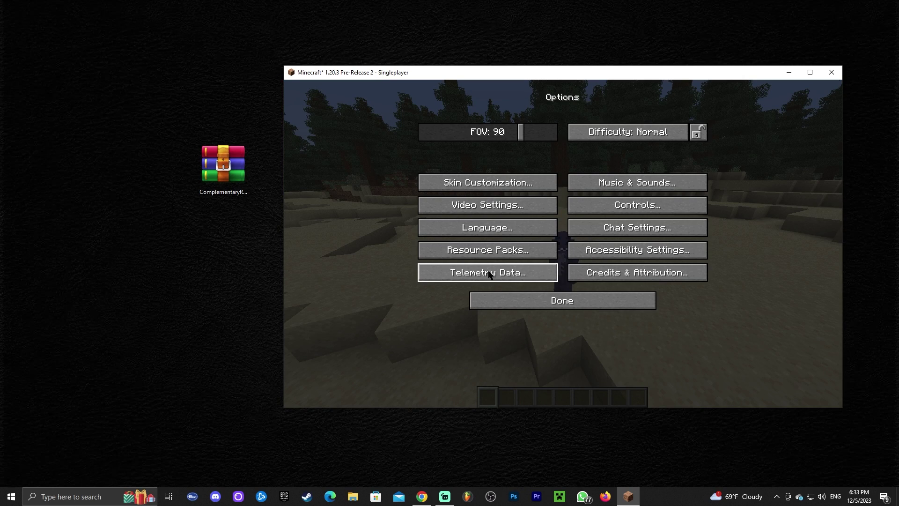
left_click(523, 206)
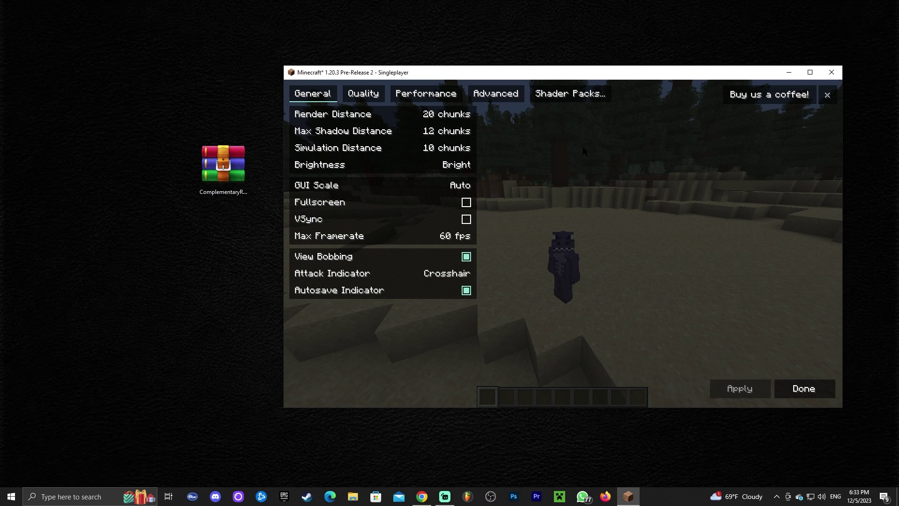
left_click(570, 93)
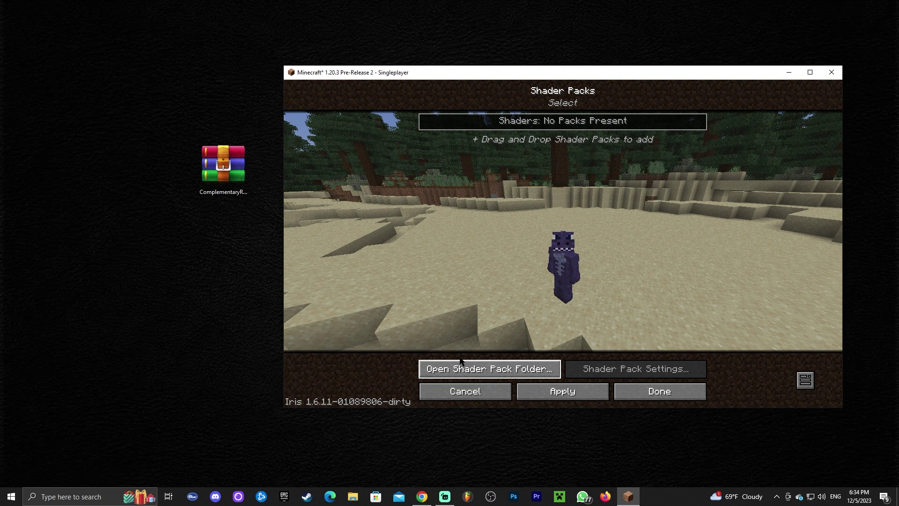
- Drag ComplementaryReimagined_r5.1.1.zip from the desktop into the shaderpacks folder, then close Explorer
left_click(523, 370)
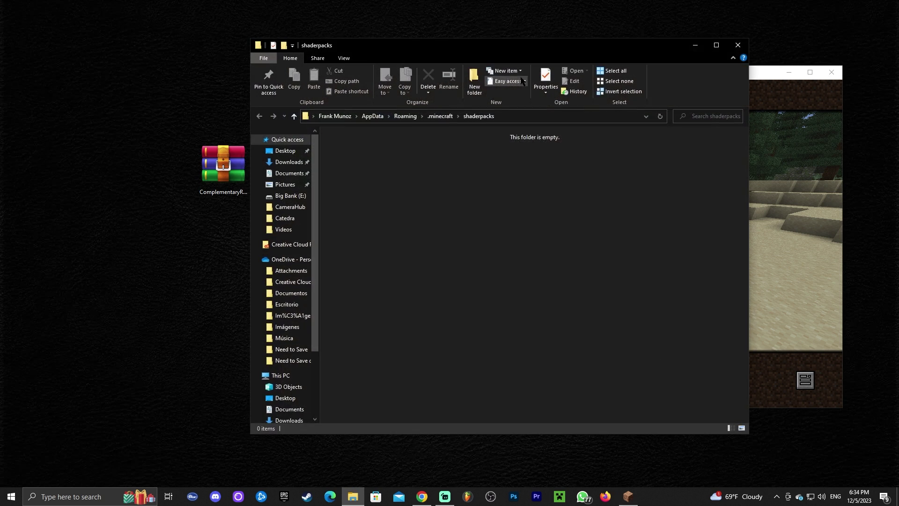
left_click(224, 164)
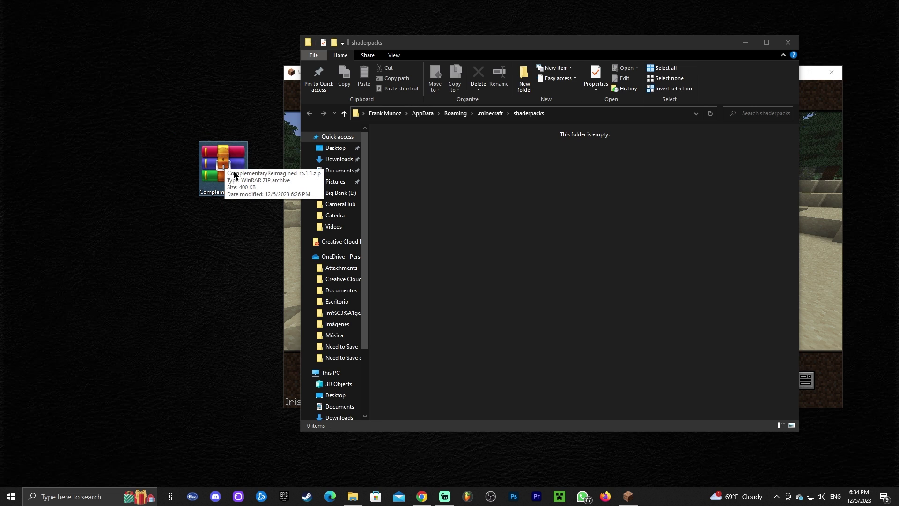
left_click_drag(227, 174, 476, 216)
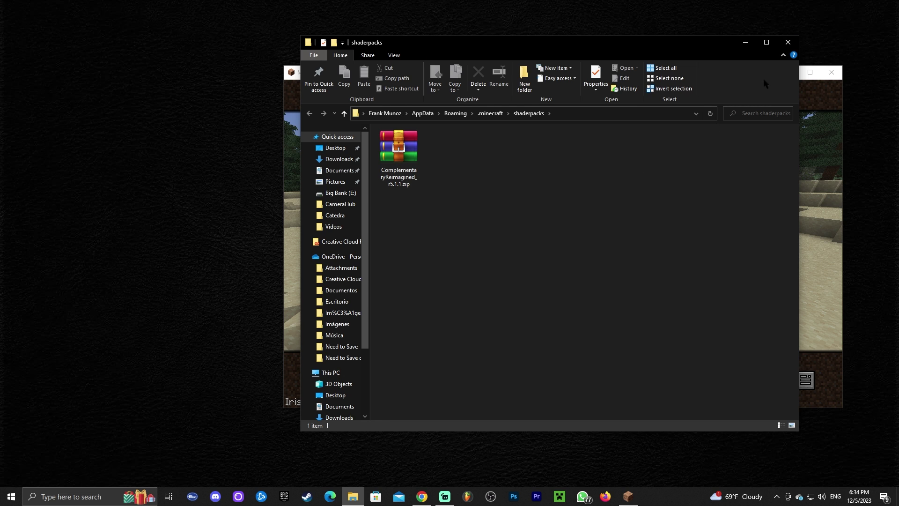
left_click(788, 42)
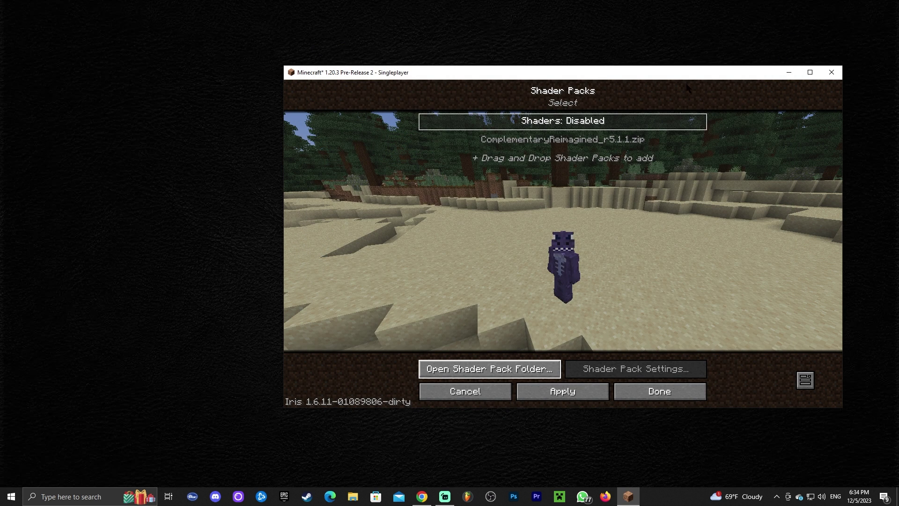
- Maximize Minecraft, select ComplementaryReimagined_r5.1.1.zip and apply it
double_click(642, 74)
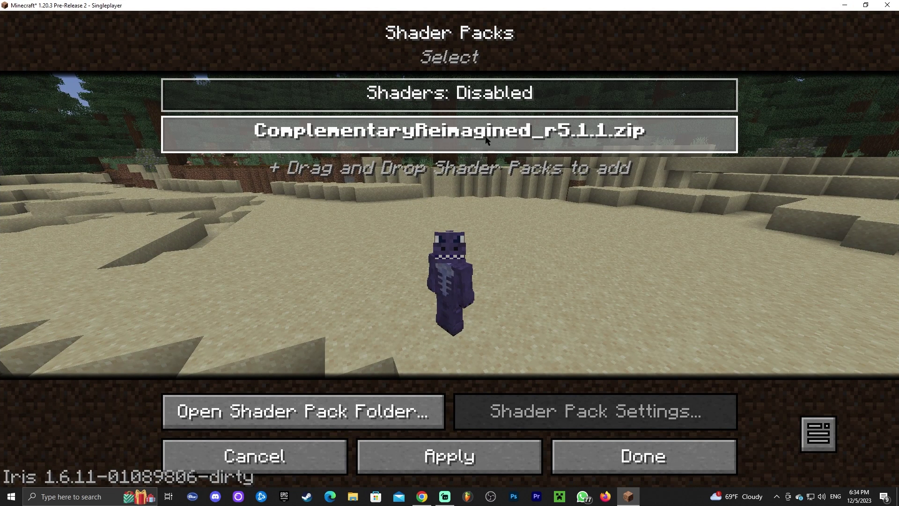
left_click(325, 135)
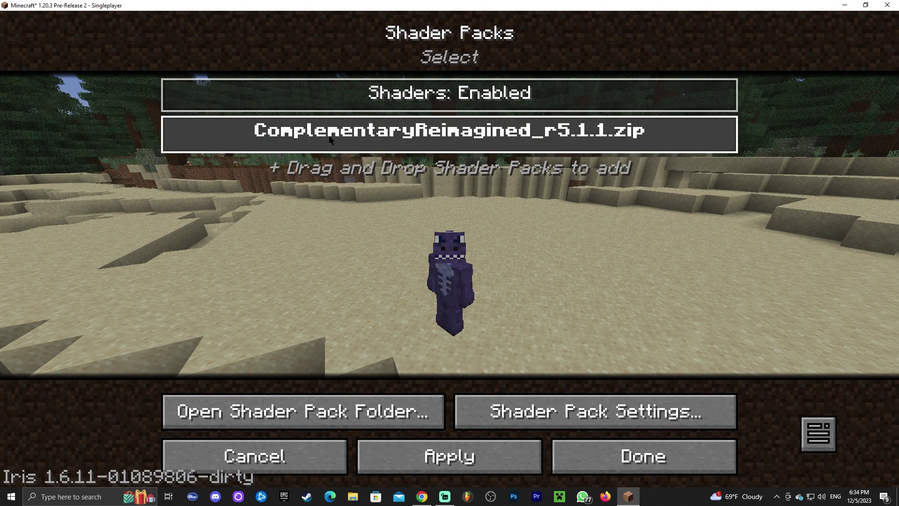
left_click(518, 457)
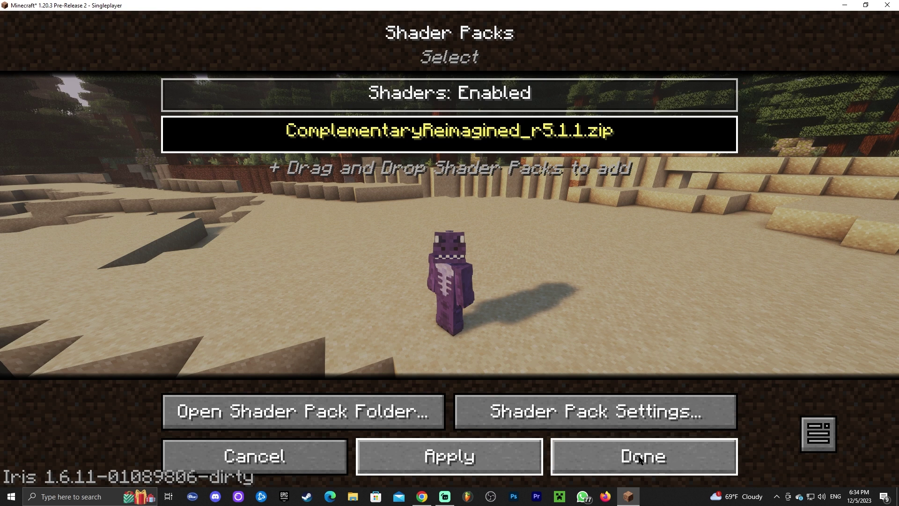
- Close the Shader Packs, Video Settings and Options screens and resume the game
left_click(655, 458)
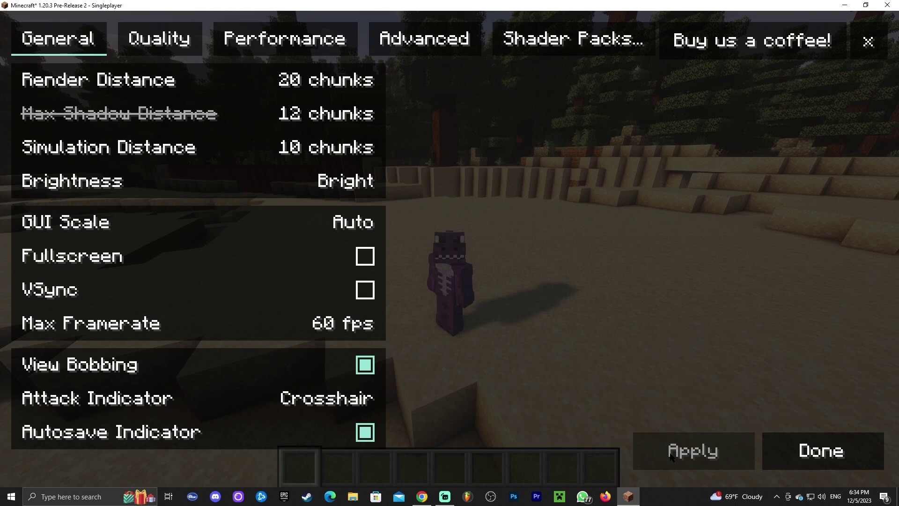
left_click(807, 438)
left_click(532, 431)
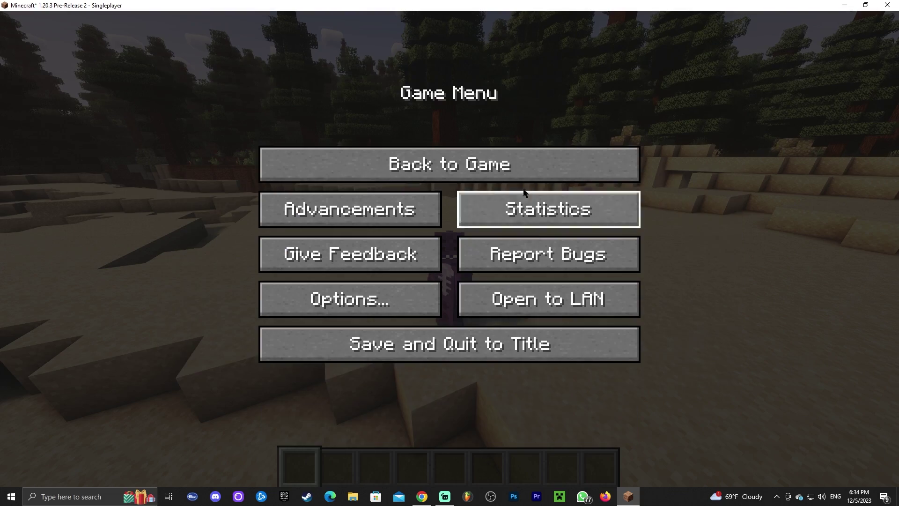
key("Escape")
- Switch to first-person view and walk across the beach toward the stone hill
key("F5")
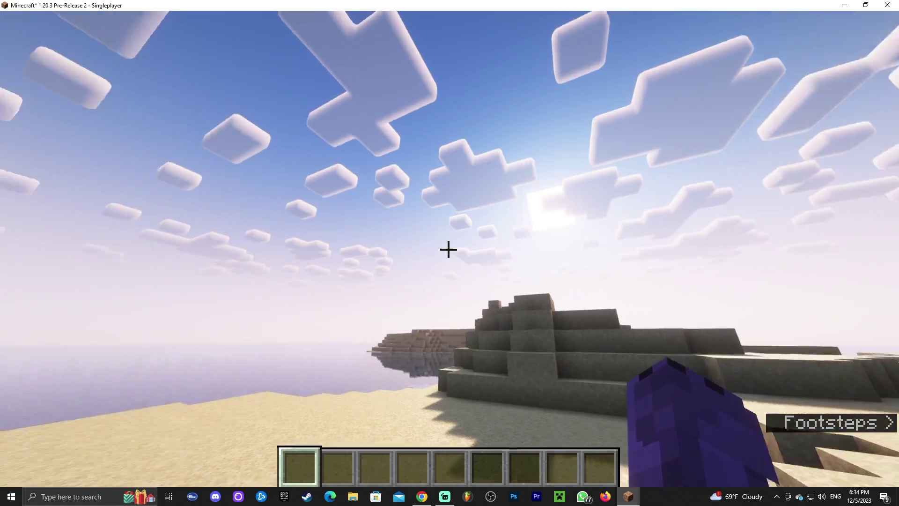
key("w")
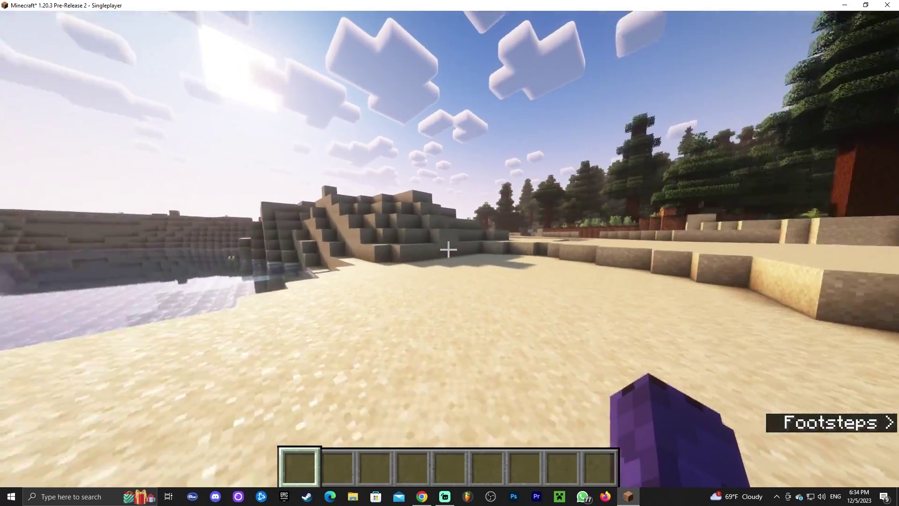
key("w")
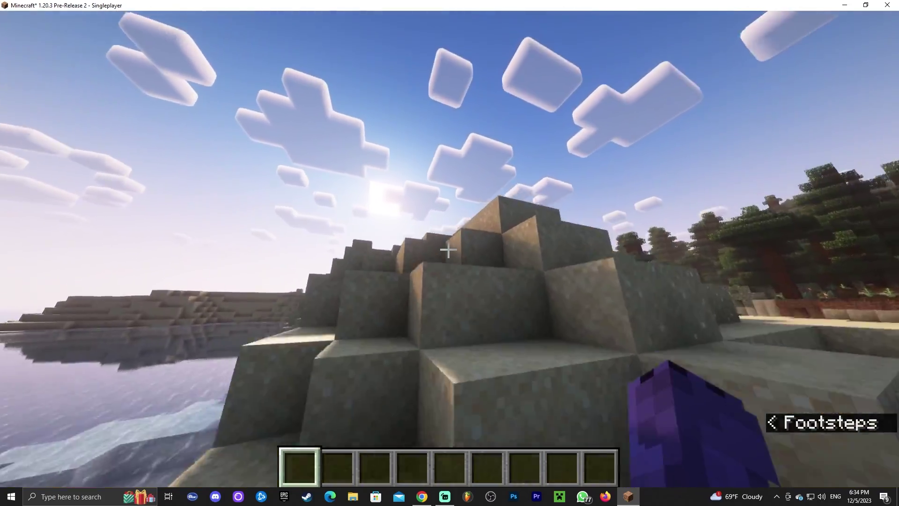